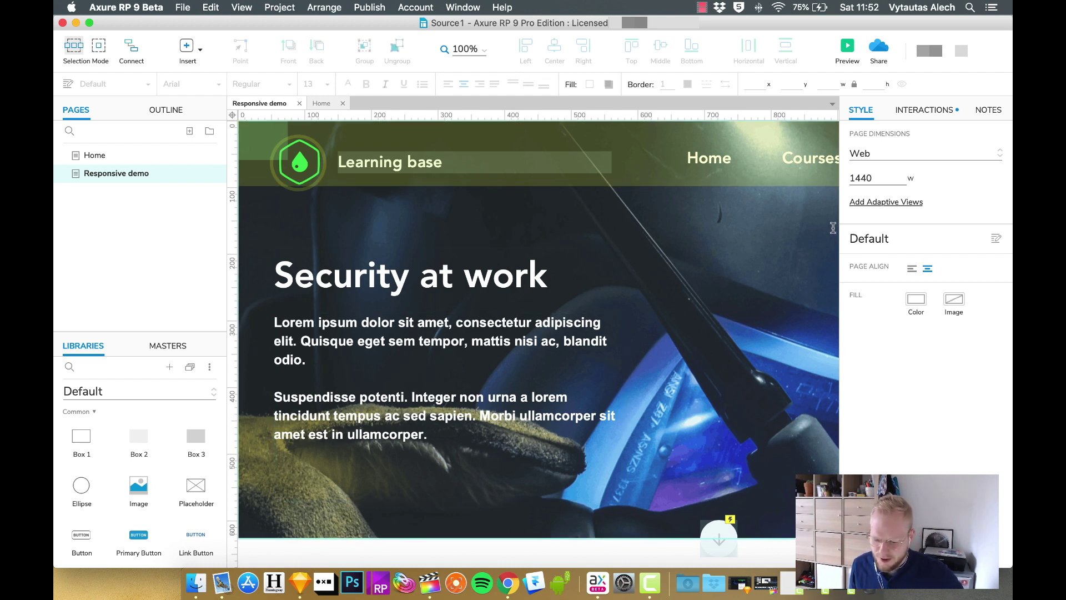
Step: Preview the Responsive demo page in Chrome without the preview frame and scroll down it
left_click(847, 48)
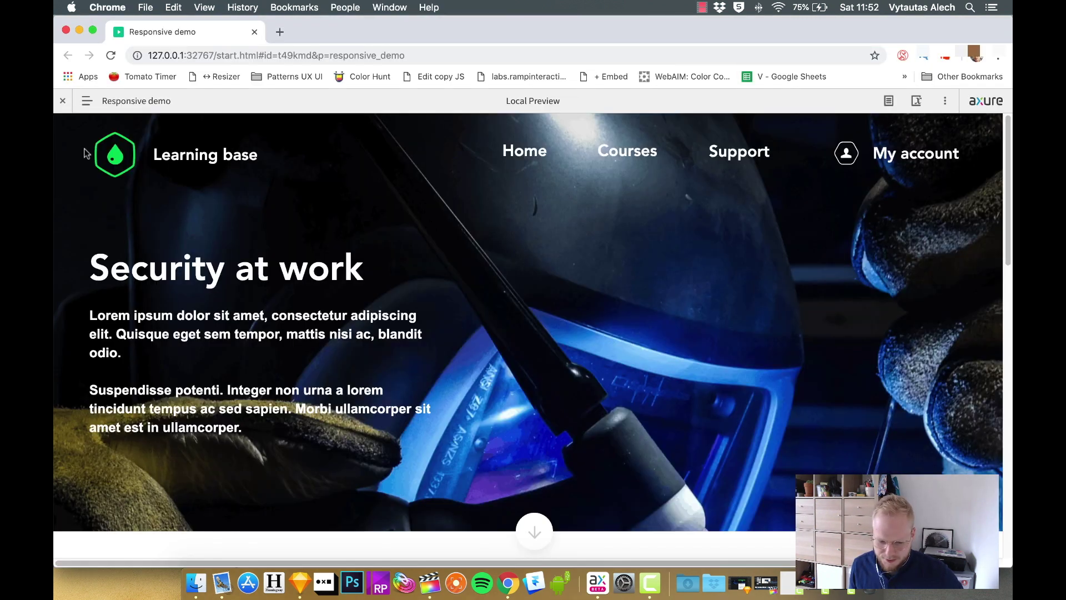
left_click(62, 100)
scroll(556, 178, "down", 5)
scroll(593, 182, "down", 10)
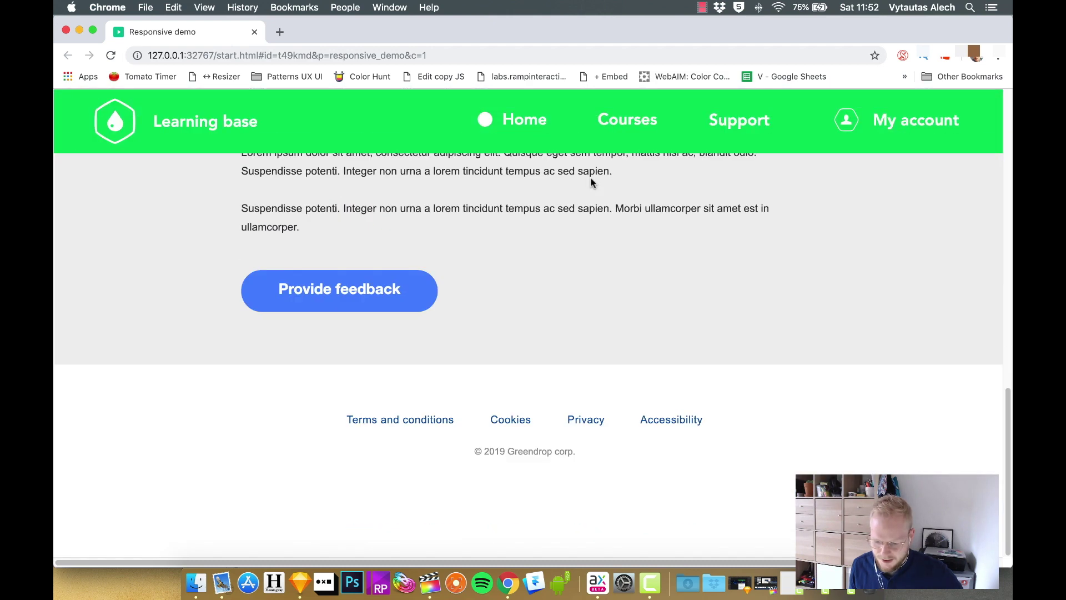
Step: Scroll the preview, drag the window width to test responsiveness, then close the preview
scroll(593, 182, "up", 15)
scroll(593, 183, "down", 5)
scroll(593, 182, "down", 3)
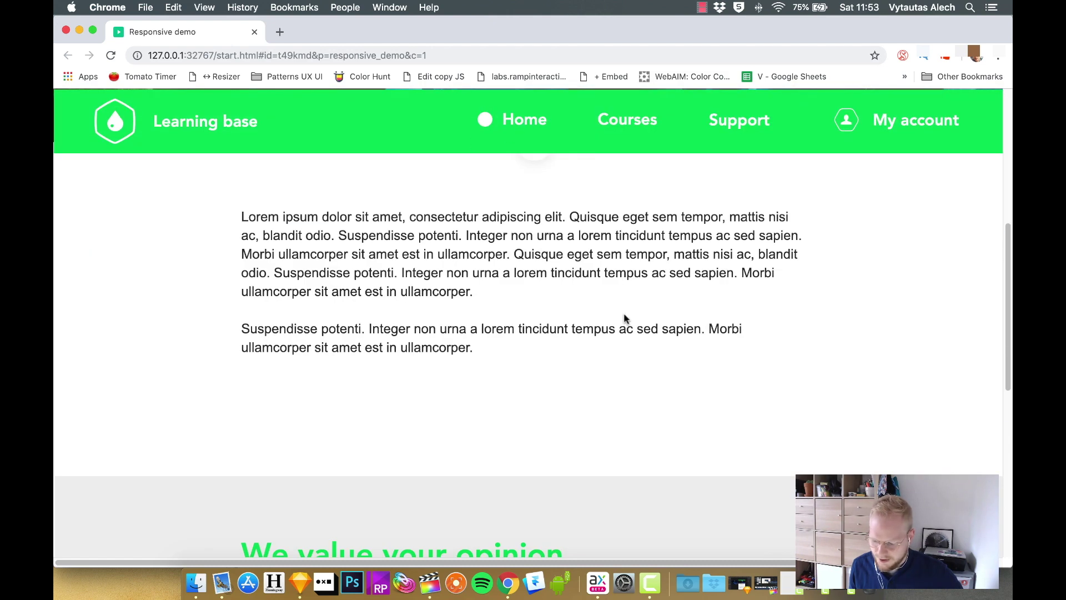
scroll(696, 373, "up", 10)
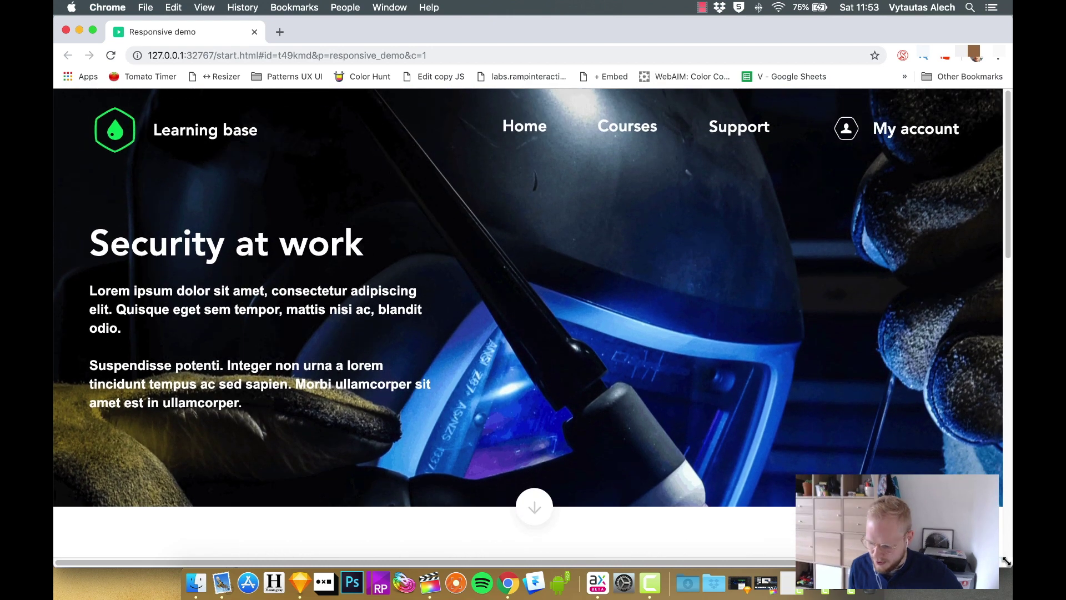
left_click_drag(923, 553, 1010, 553)
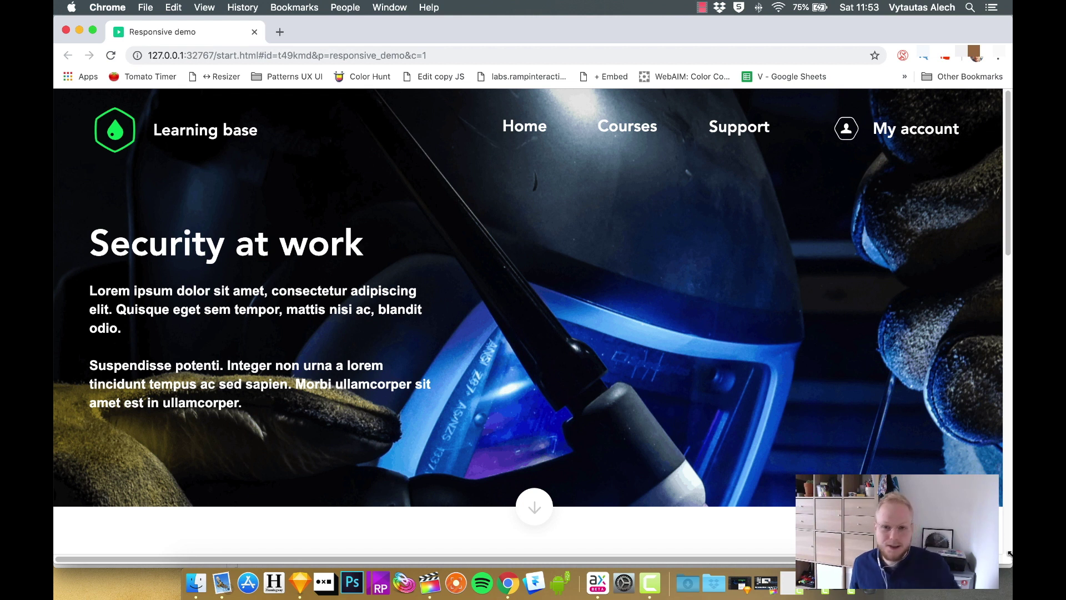
left_click(255, 34)
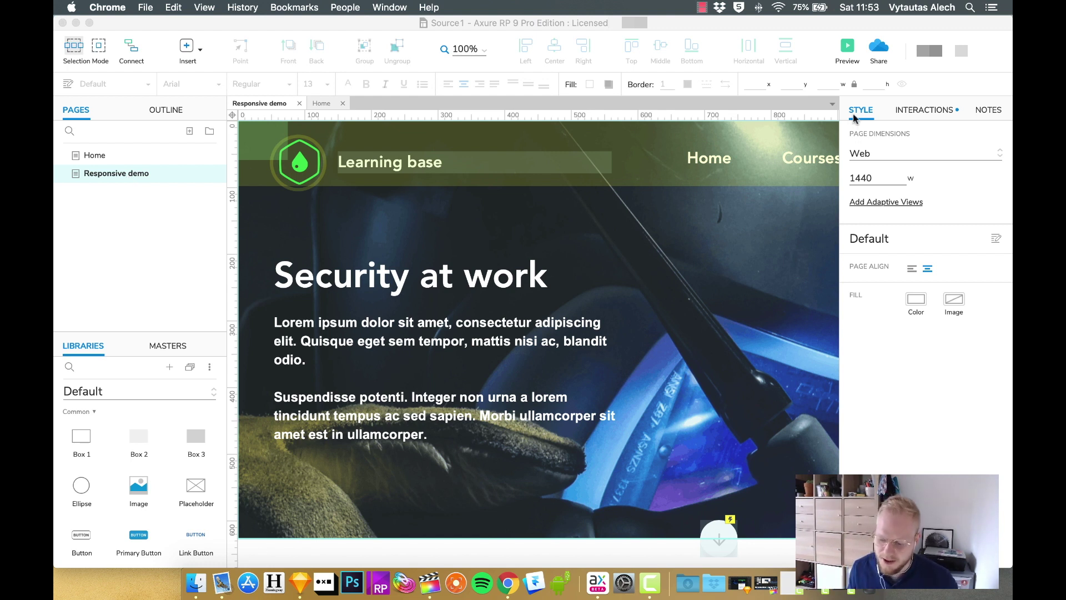
left_click(901, 203)
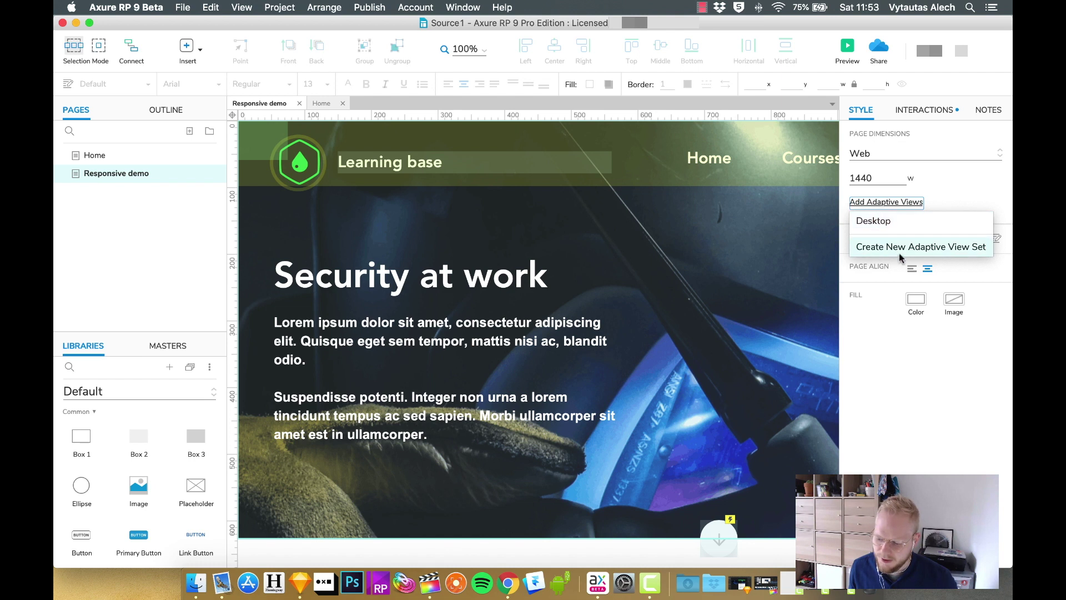
Step: Add a Desktop (1440) adaptive view and open the Adaptive Views editor
left_click(878, 221)
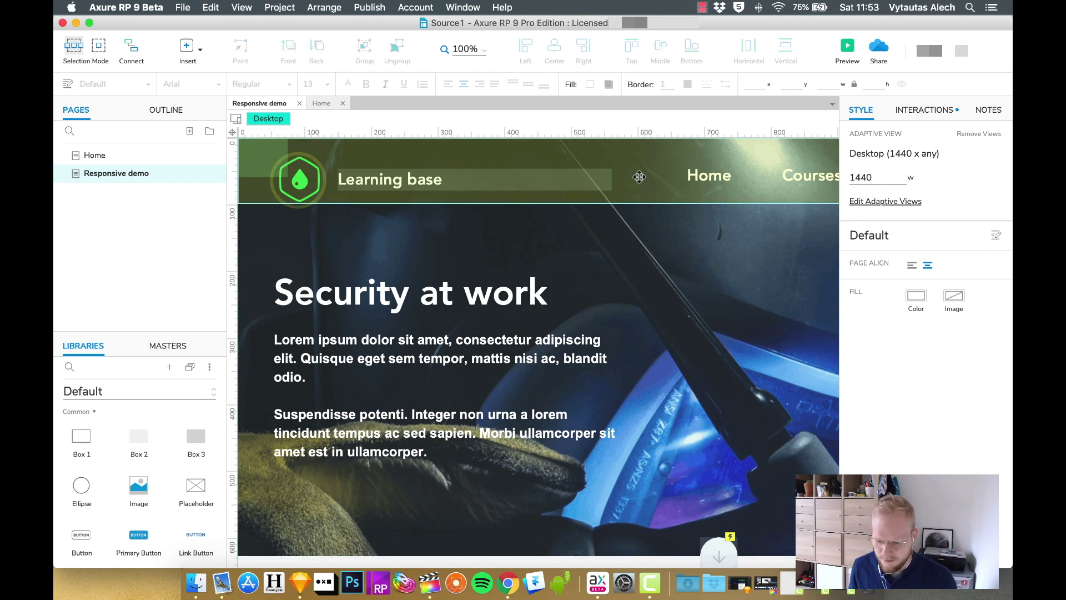
left_click(901, 202)
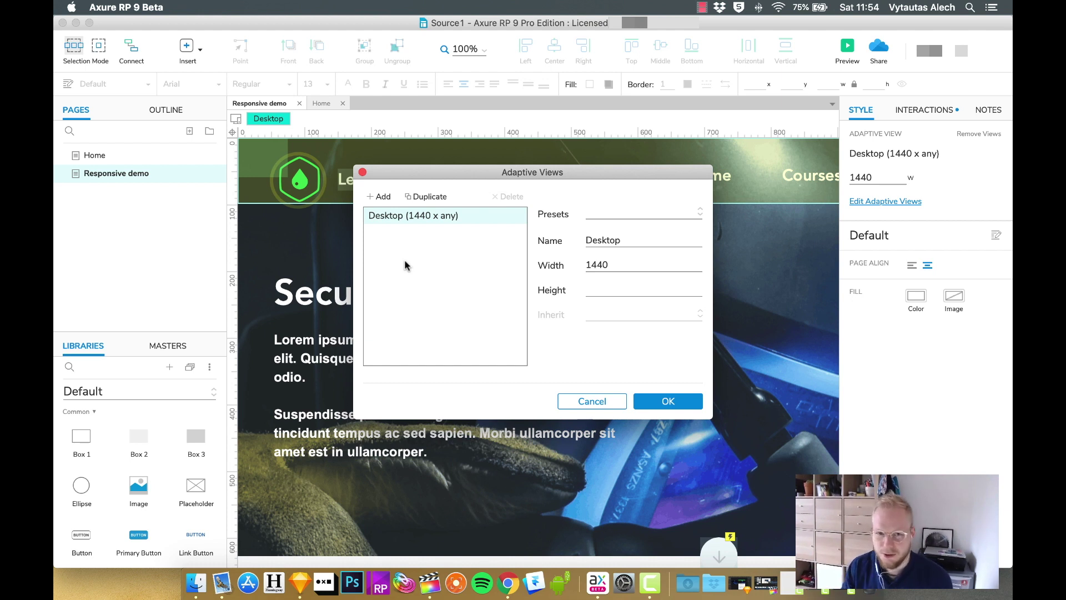
Step: Add Landscape Tablet (1024 x any) and iPhone X (375 x 812) adaptive views from the presets
left_click(384, 197)
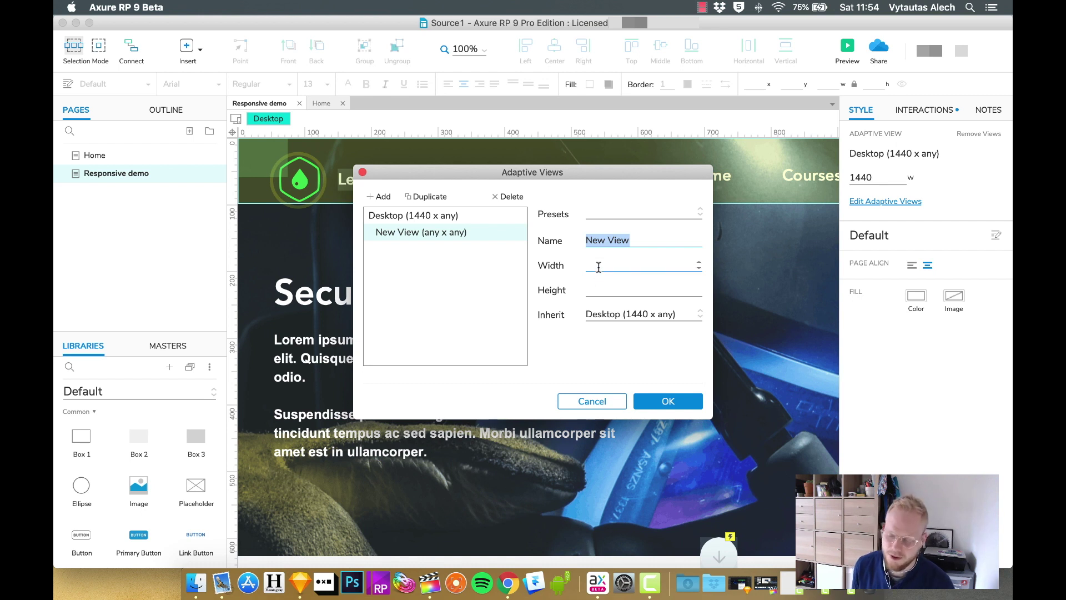
left_click(621, 213)
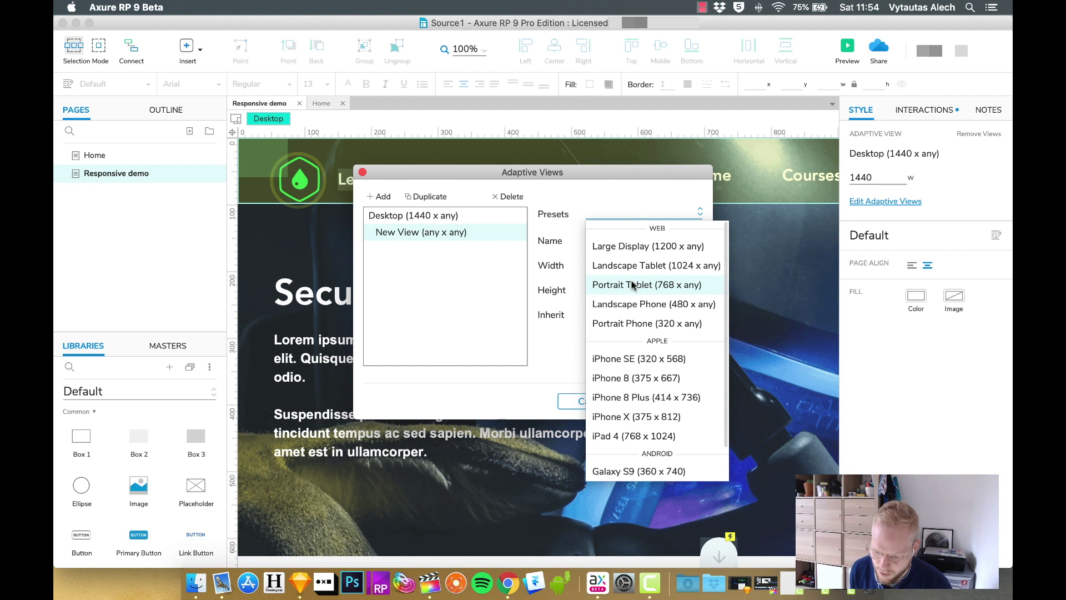
left_click(641, 266)
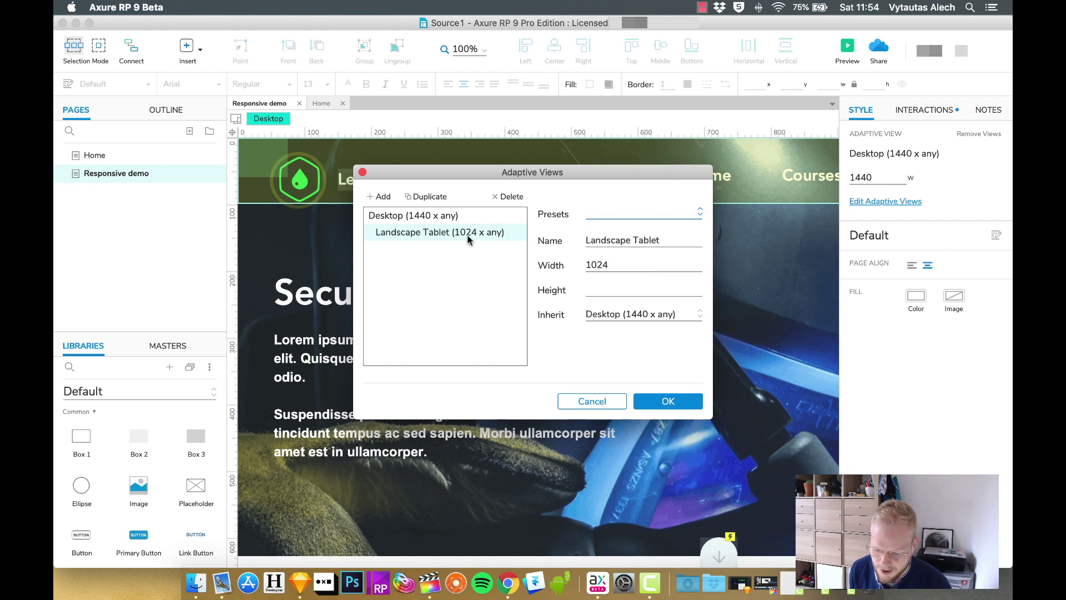
left_click(383, 197)
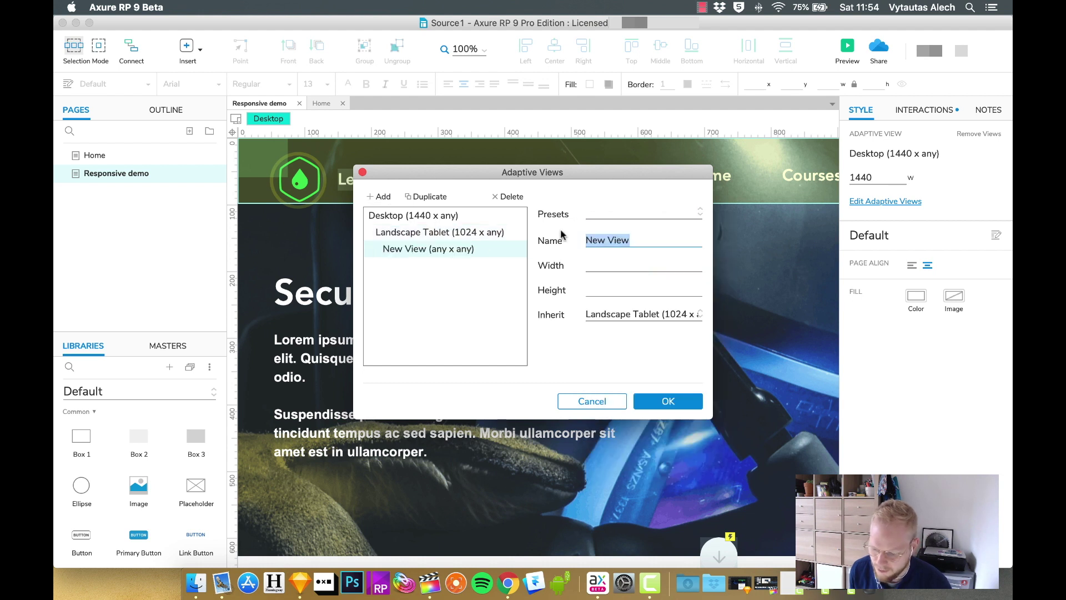
left_click(667, 214)
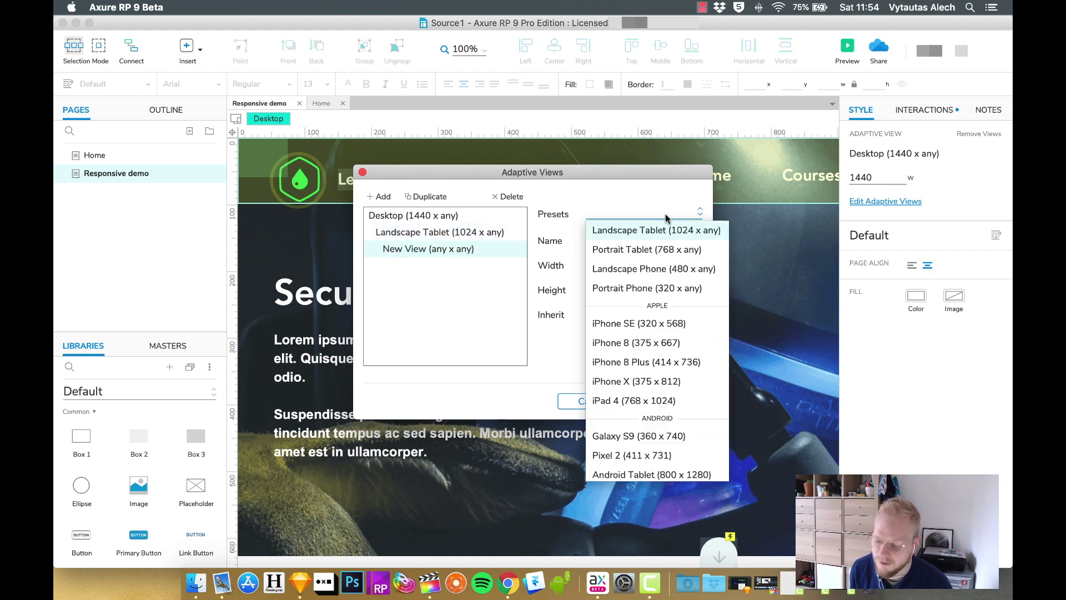
left_click(646, 382)
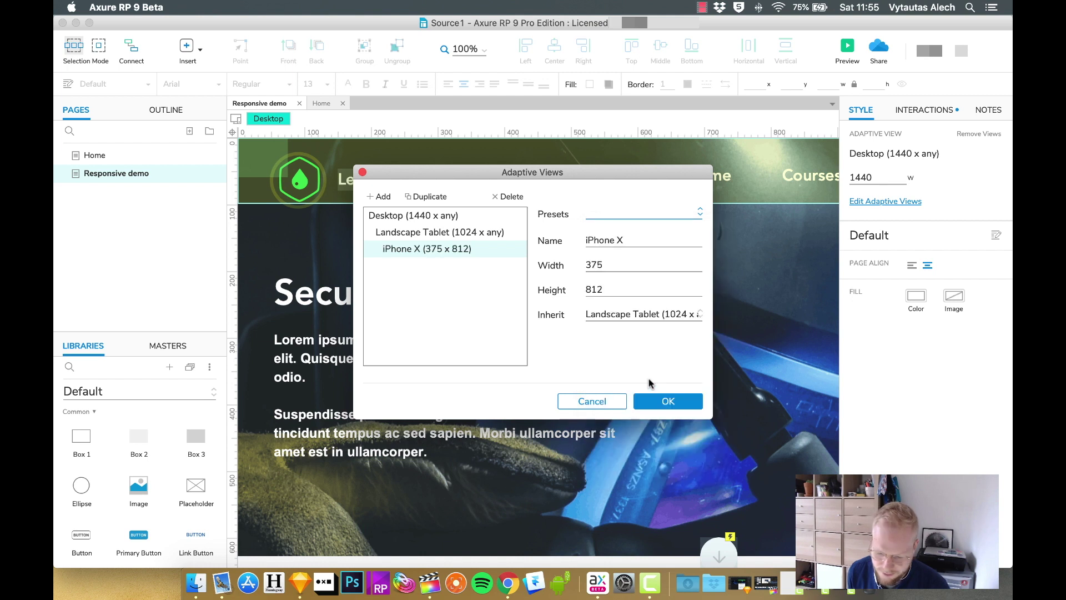
Step: Review the Desktop, Landscape Tablet and iPhone X view settings and confirm the three views
left_click(417, 215)
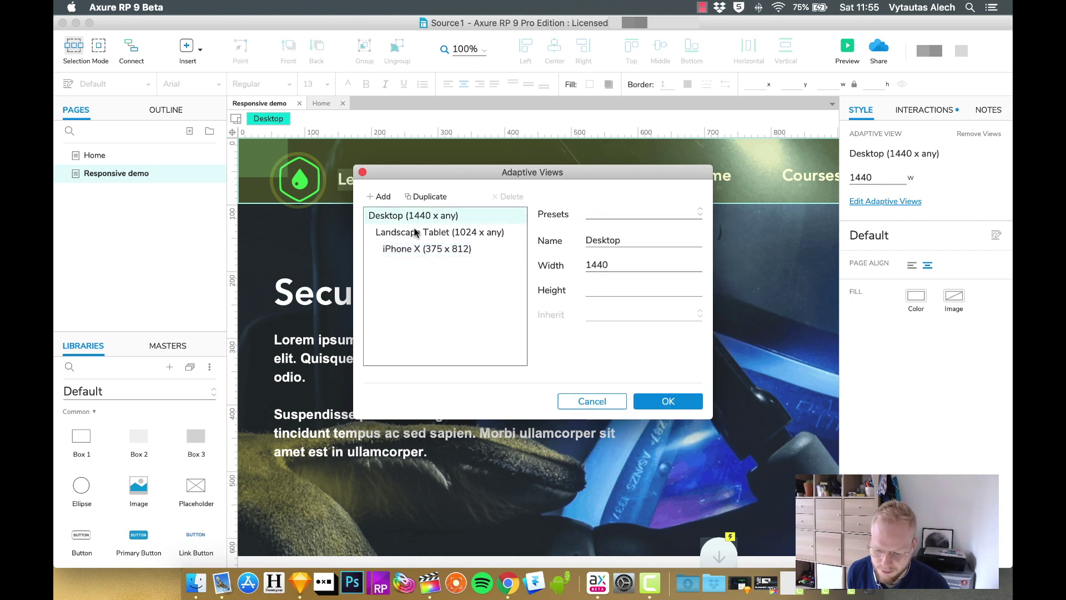
left_click(419, 233)
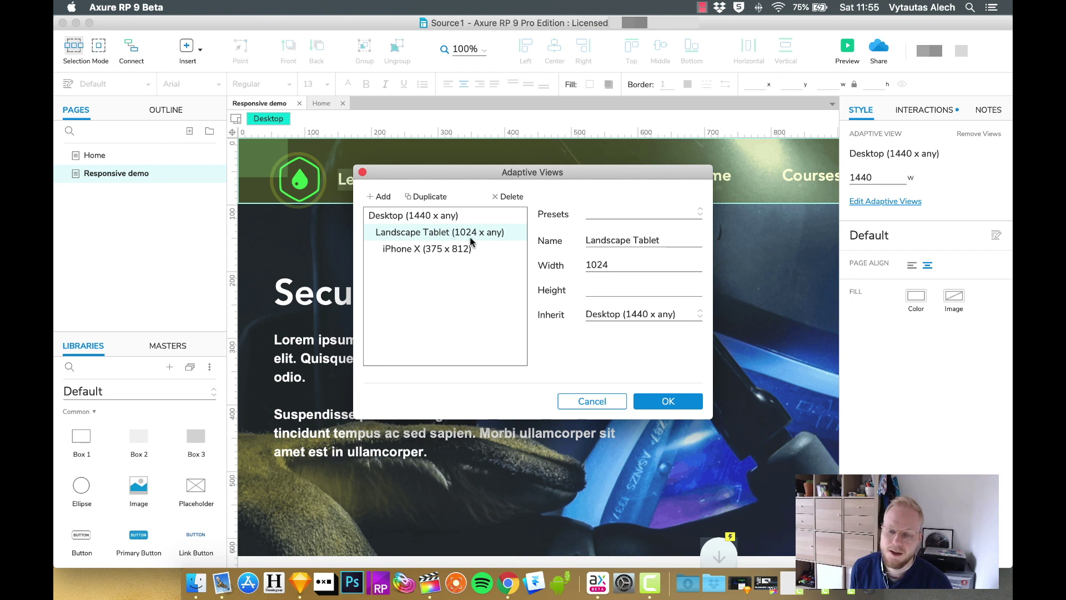
left_click(422, 250)
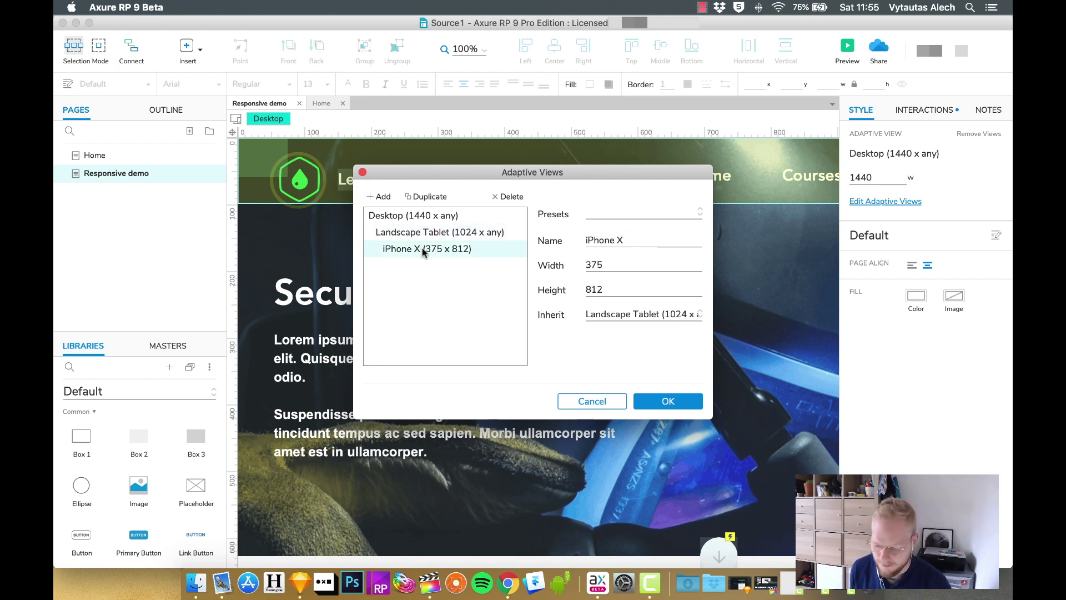
left_click(422, 233)
left_click(422, 217)
left_click(424, 233)
left_click(425, 251)
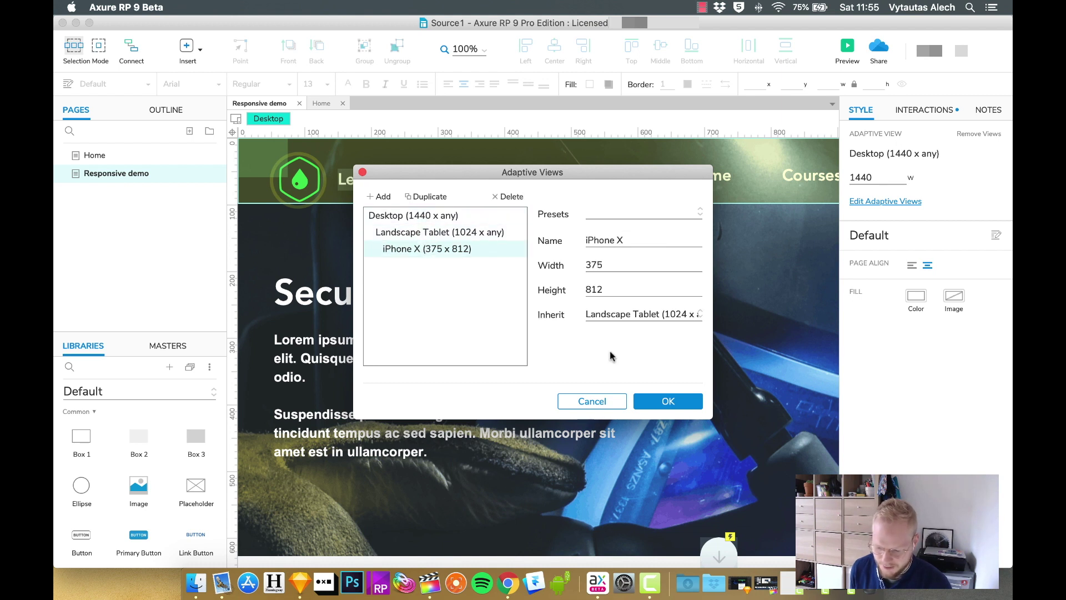
left_click(670, 401)
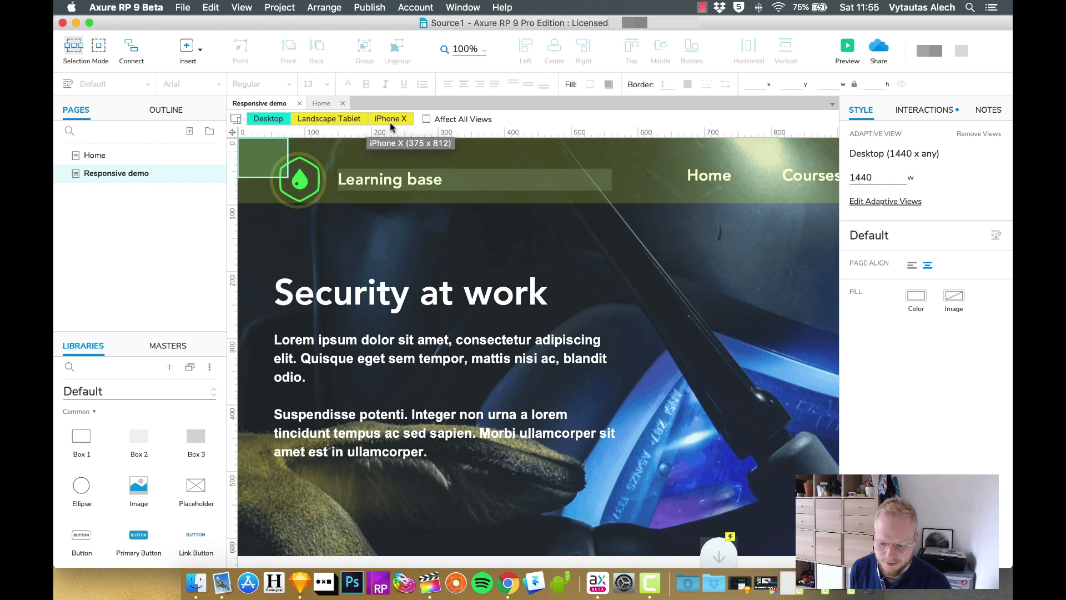
Step: Compare the Desktop, Landscape Tablet and iPhone X layouts, finishing on Landscape Tablet
left_click(328, 118)
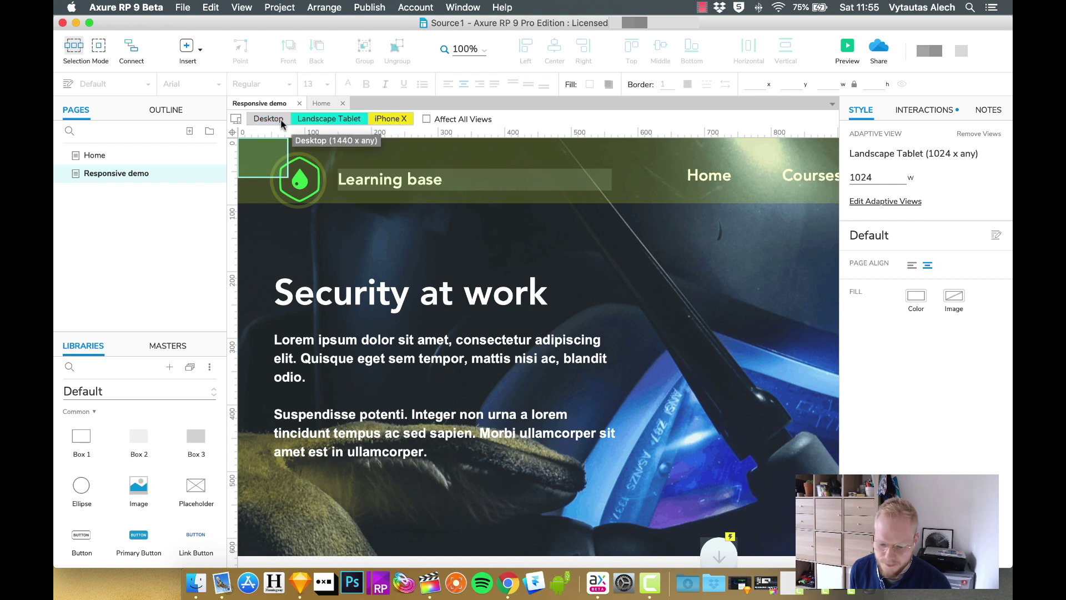
left_click(281, 120)
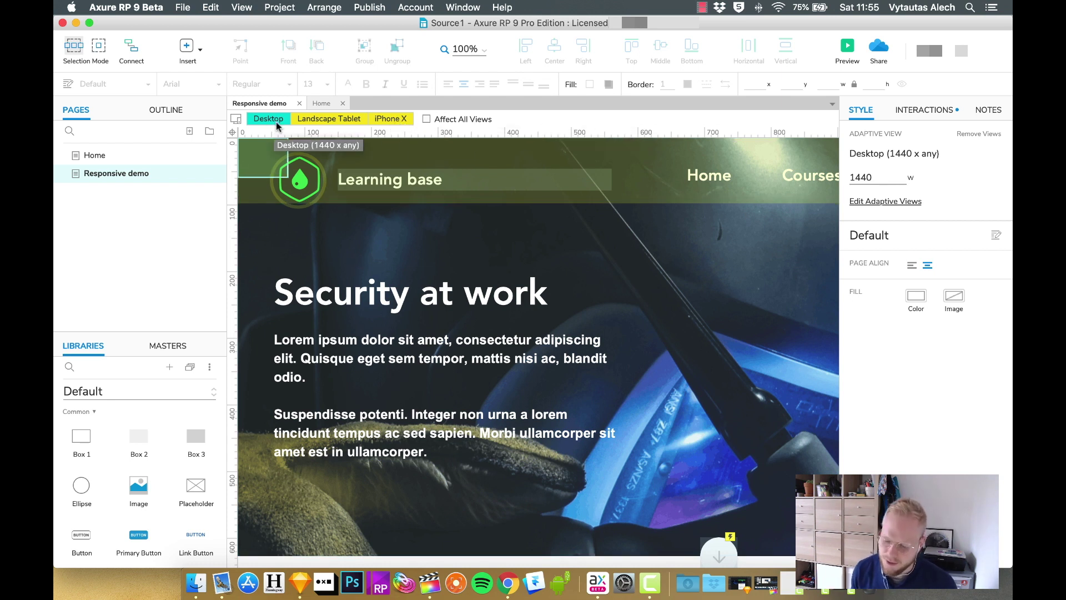
left_click(322, 117)
left_click(385, 119)
left_click(342, 118)
left_click(489, 382)
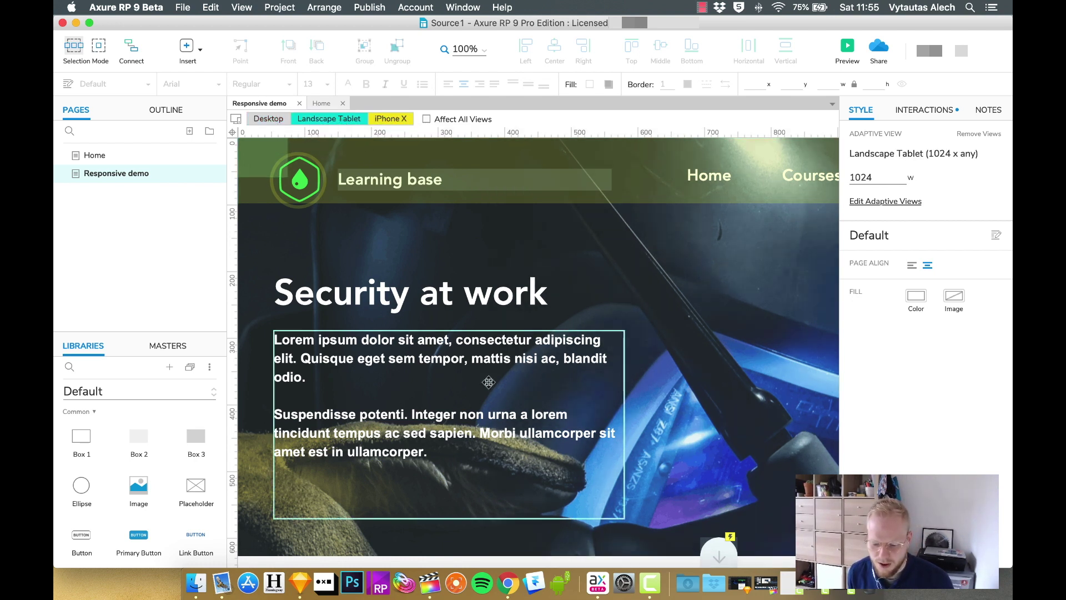
left_click(649, 339)
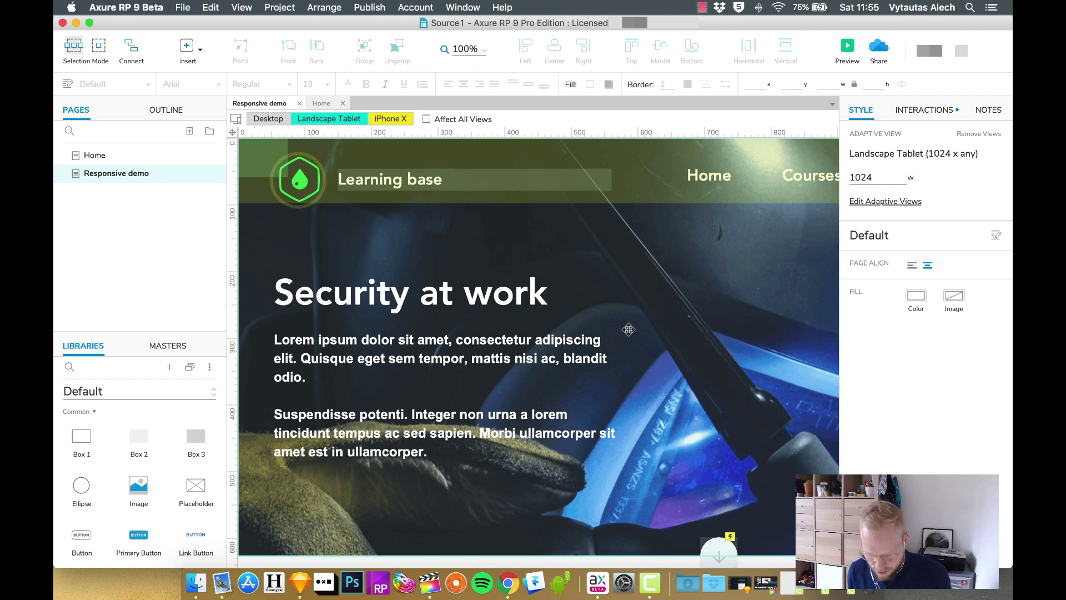
left_click(269, 118)
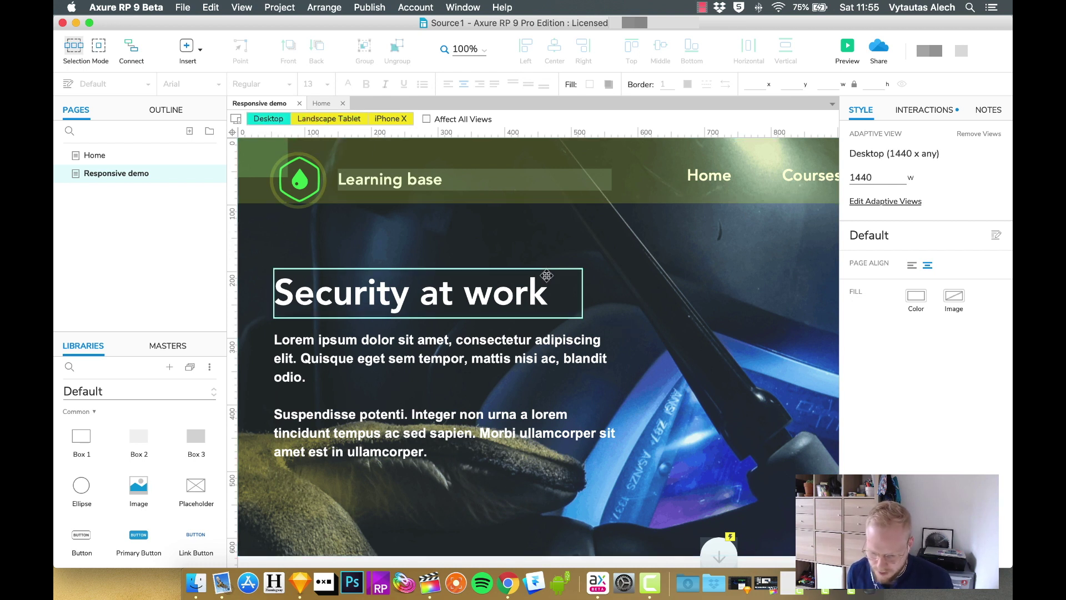
scroll(546, 275, "down", 5)
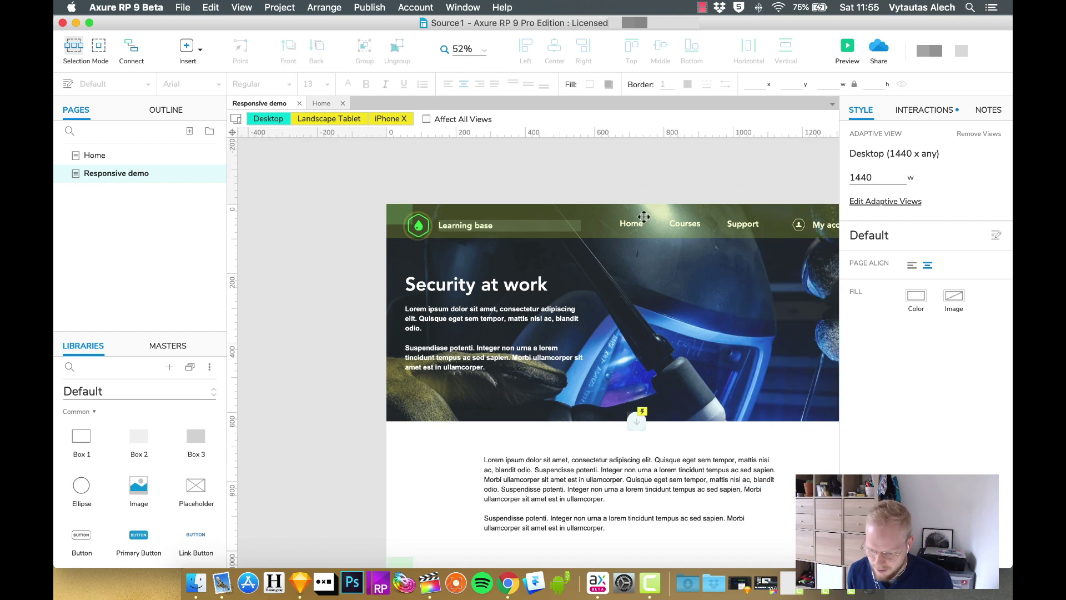
scroll(643, 219, "down", 1)
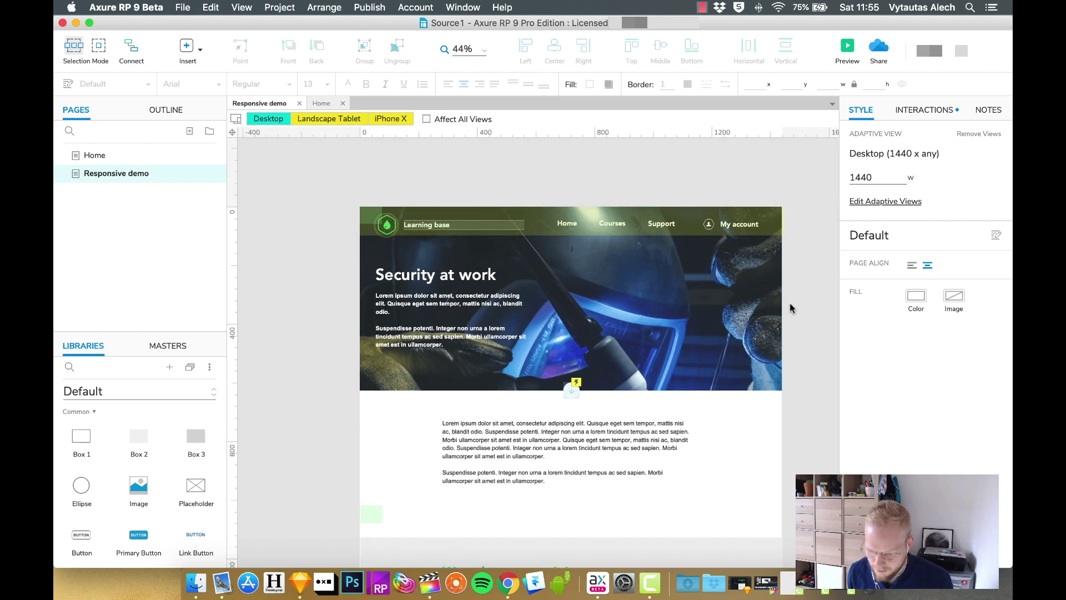
left_click(337, 118)
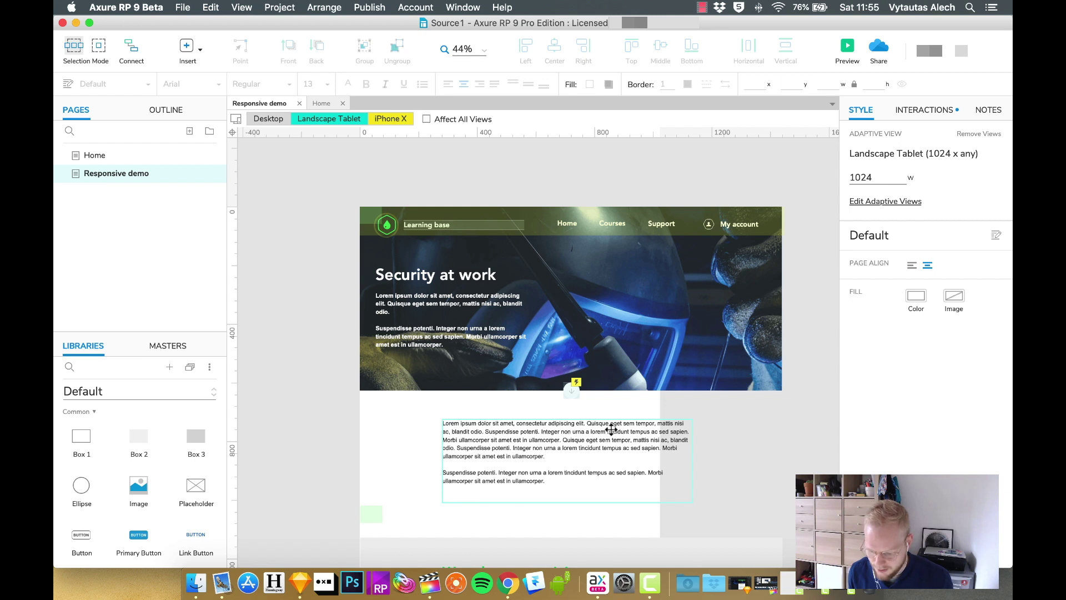
Step: Move the body text paragraph and small lightning widget left to fit the tablet width
left_click(644, 439)
left_click_drag(642, 437, 592, 434)
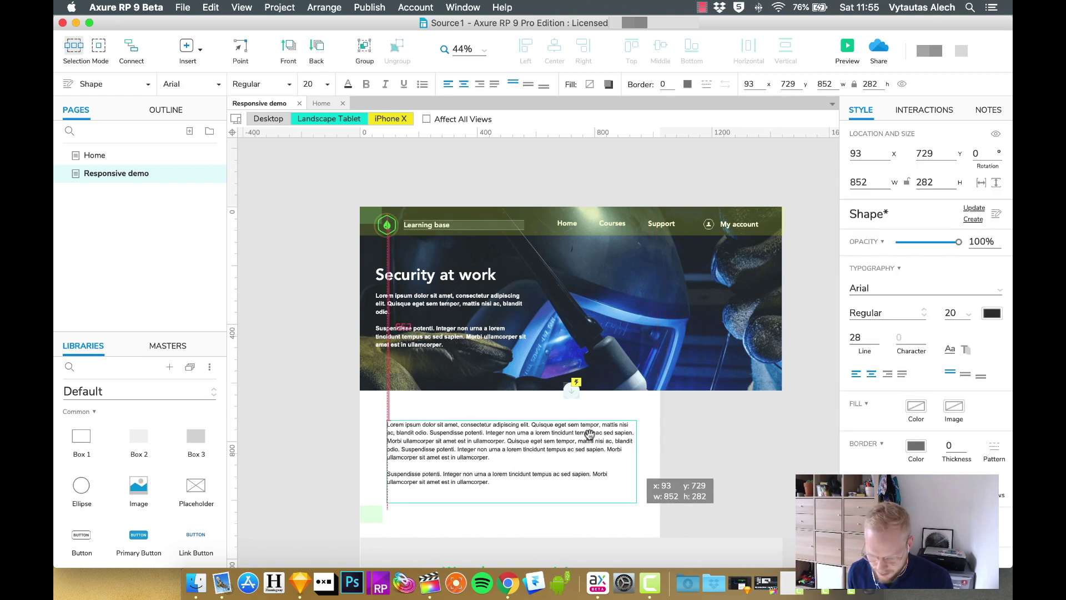
left_click_drag(590, 434, 589, 432)
left_click_drag(570, 392, 510, 390)
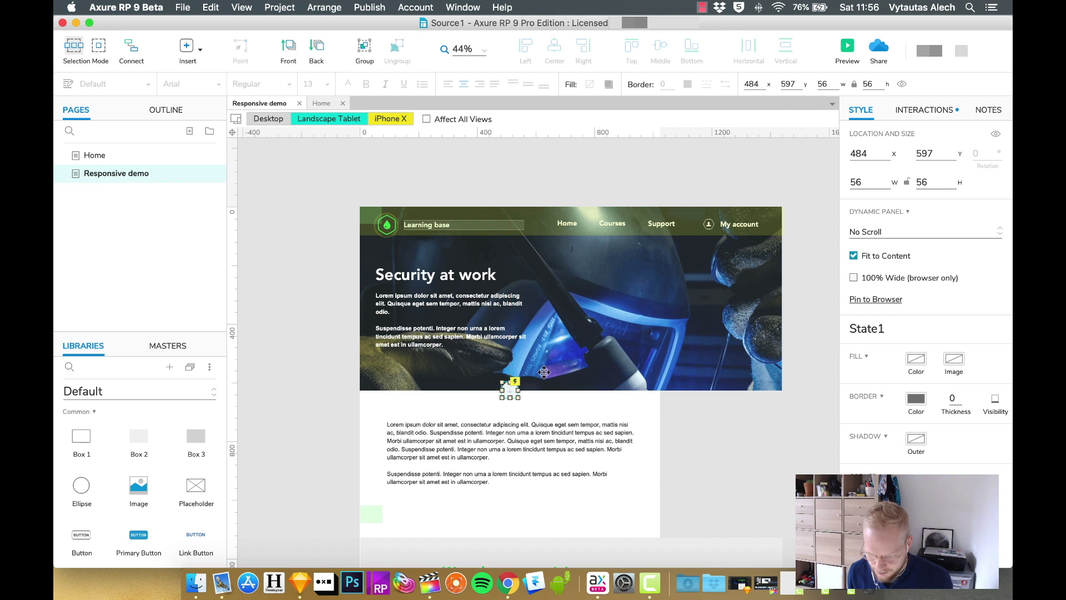
Step: Narrow the header banner to about 1077 wide, shorten it, and pull the widget and body text up
left_click(758, 301)
left_click(784, 299)
left_click(781, 299)
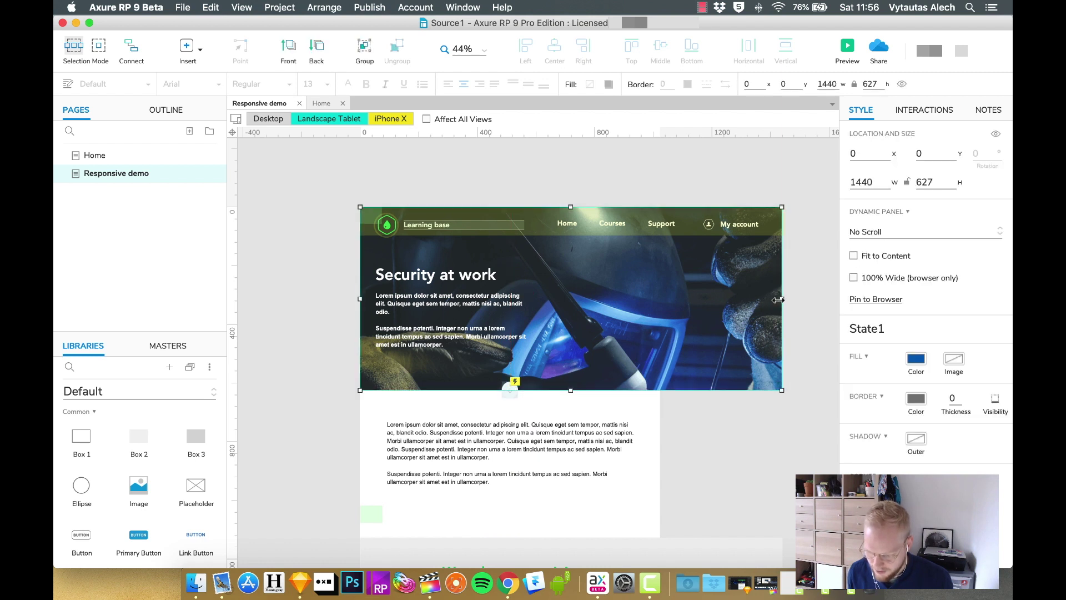
left_click_drag(782, 300, 661, 312)
left_click_drag(510, 390, 510, 343)
left_click(508, 391)
left_click_drag(510, 387, 510, 344)
left_click_drag(511, 442, 507, 395)
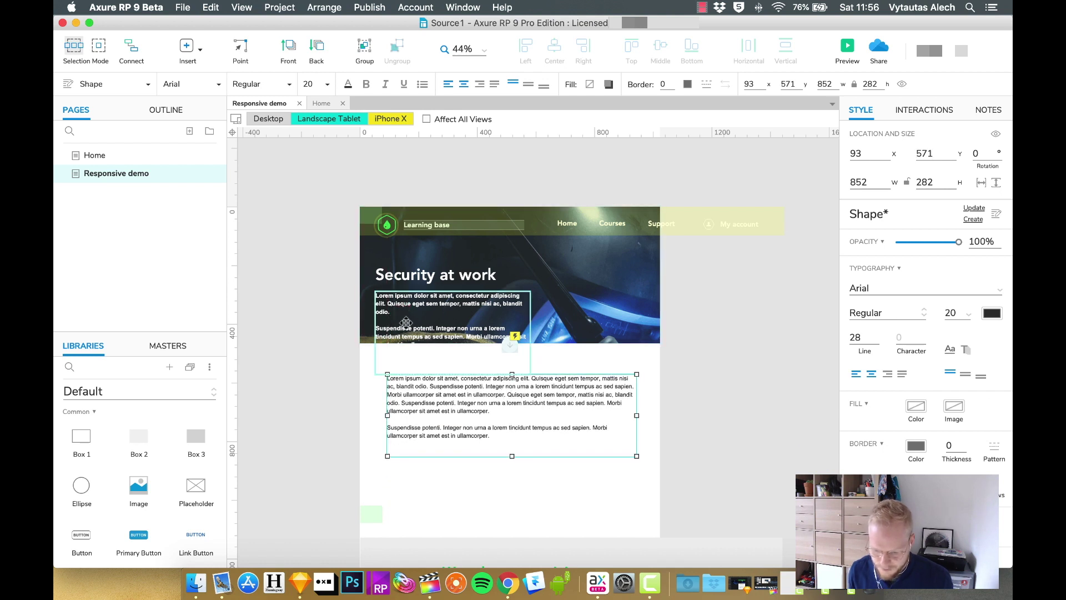
Step: Set the banner text to size 14 and the Security at work title to 36, moving the paragraph under it
left_click(423, 322)
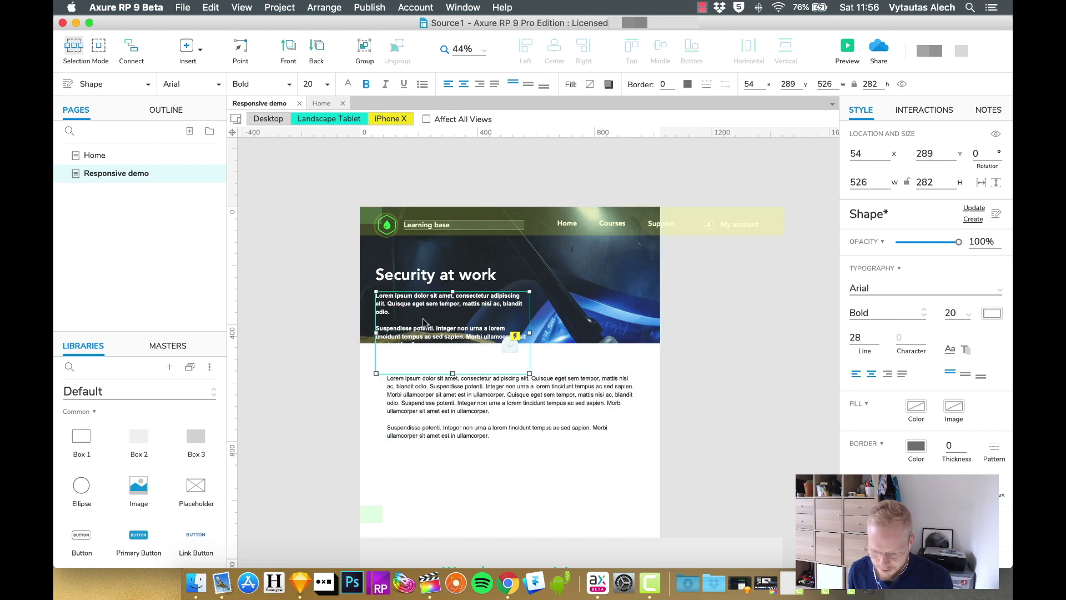
left_click(959, 314)
type("14")
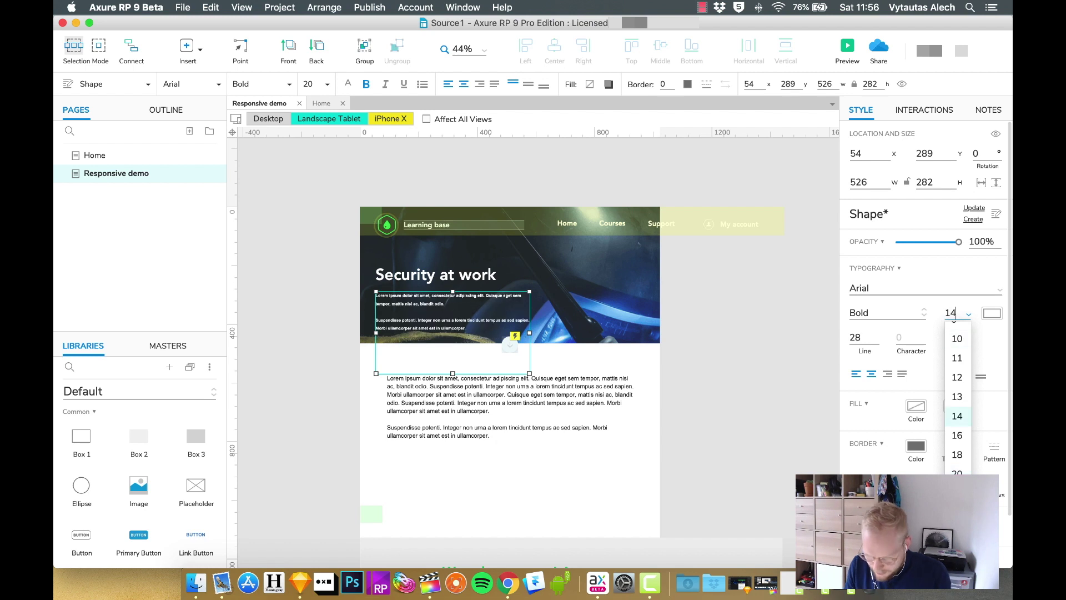
key("Return")
left_click(419, 276)
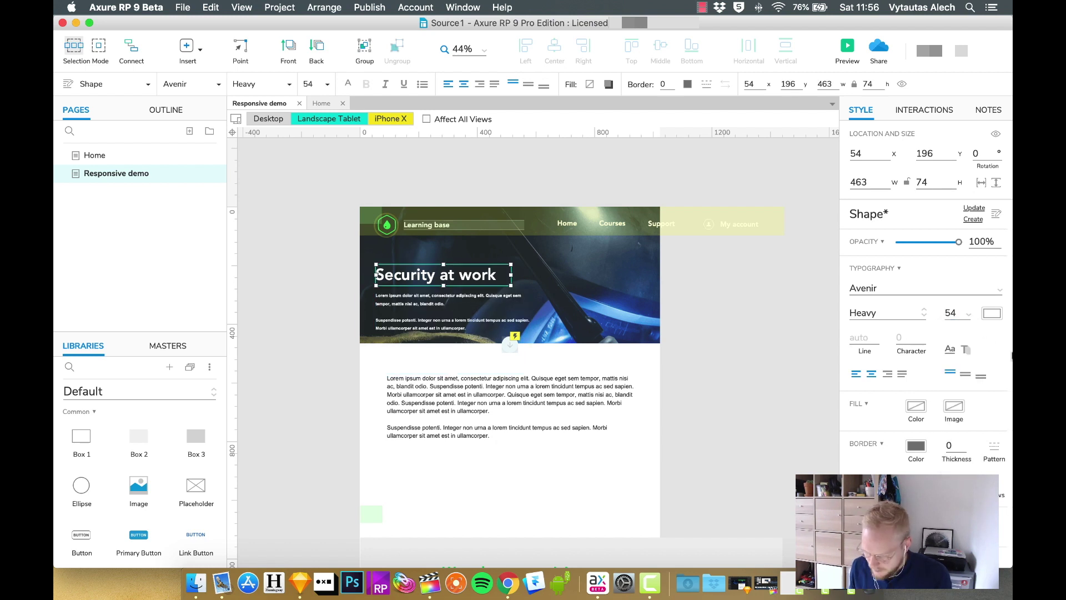
left_click(951, 314)
type("36")
key("Return")
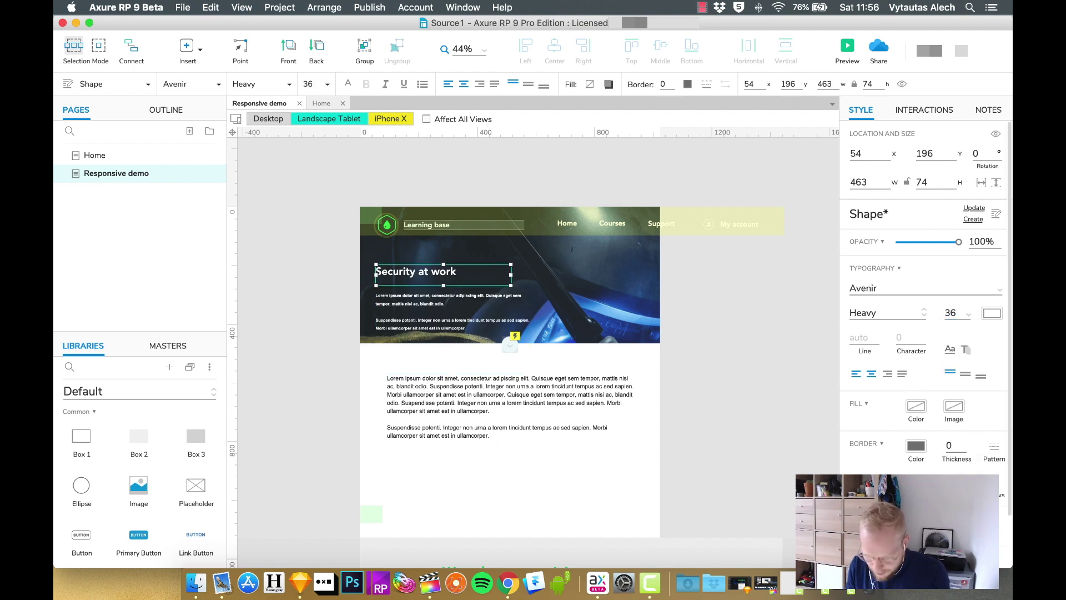
left_click_drag(403, 298, 401, 259)
left_click(403, 272, "shift")
Step: Delete the Support, My account, Courses and Home links from the header
left_click(671, 223)
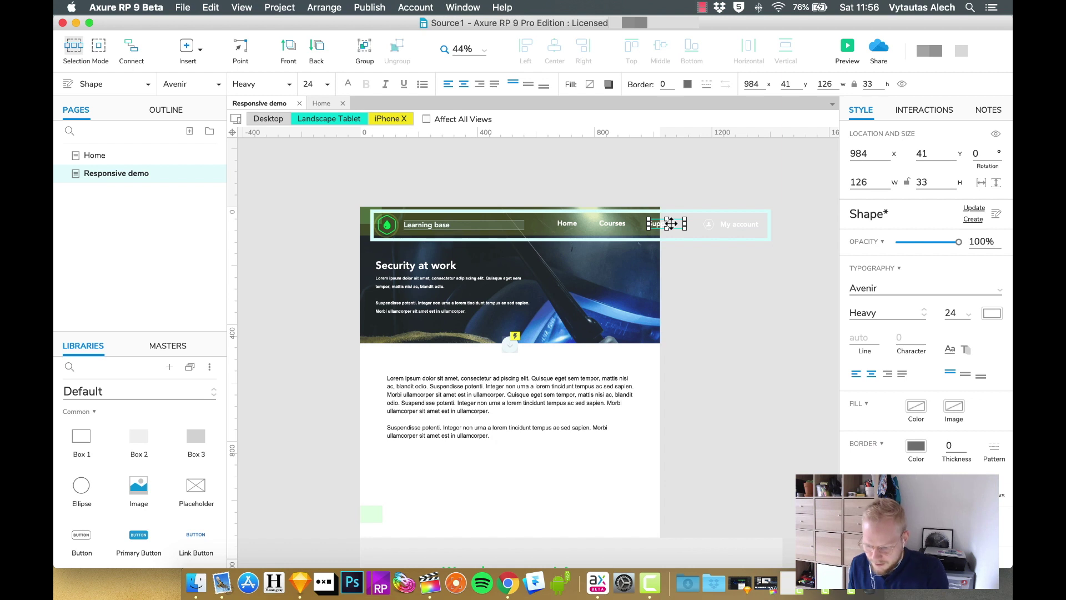
key("Delete")
left_click(731, 224)
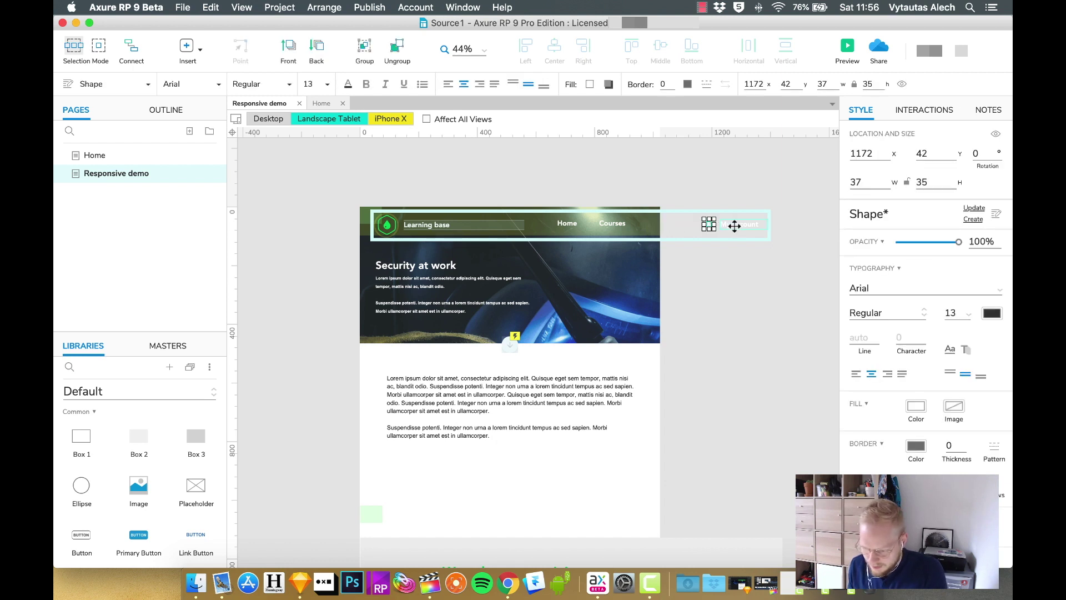
key("Delete")
left_click(616, 223)
key("Delete")
left_click(572, 223)
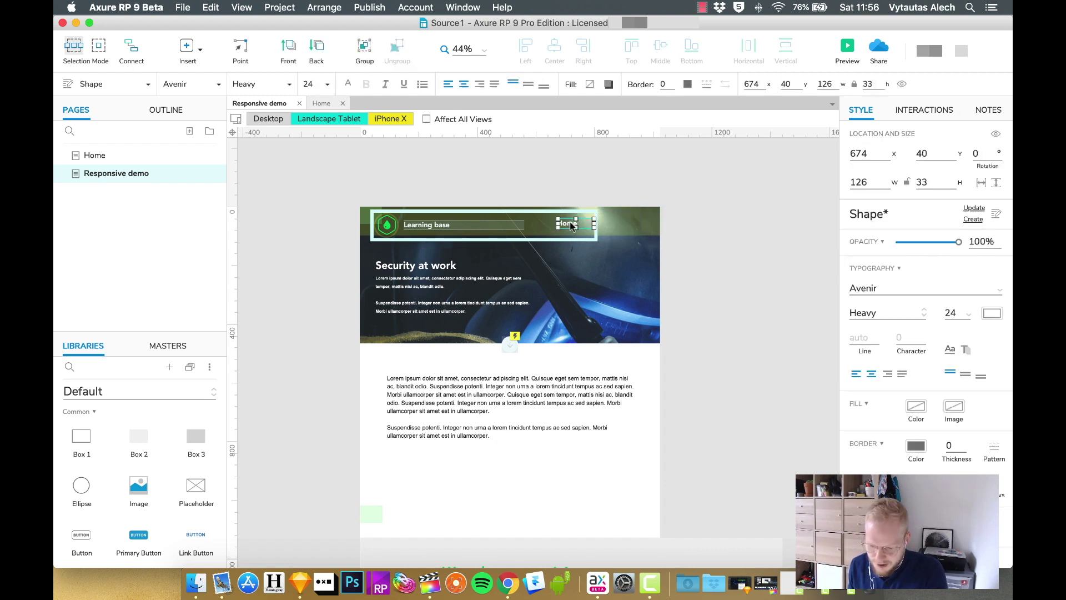
key("Delete")
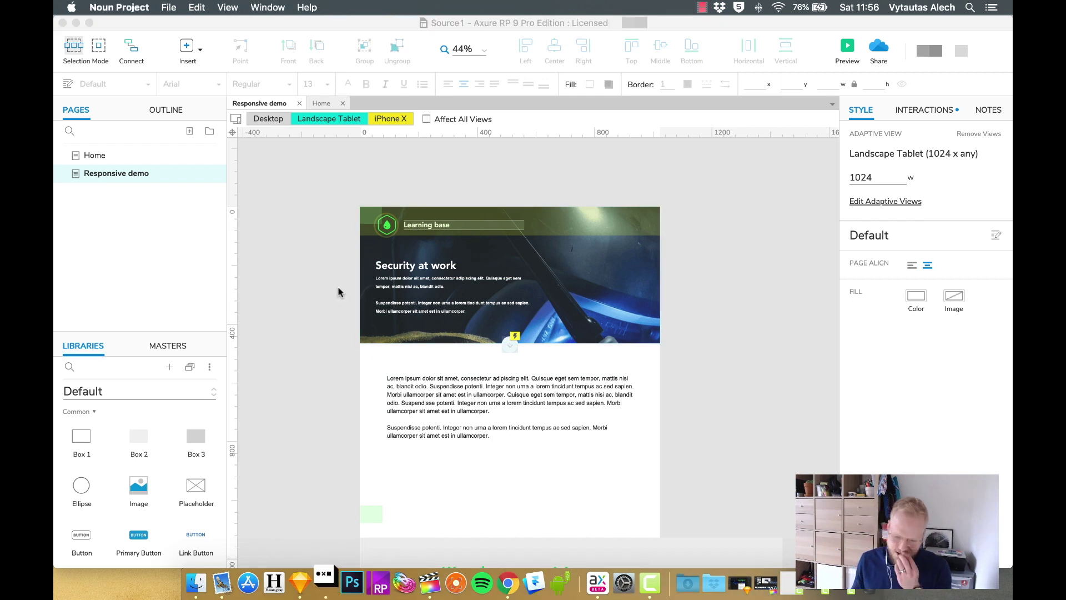
Step: Search the icons for 'menu' and place a white menu icon on the page
type("menu")
key("Return")
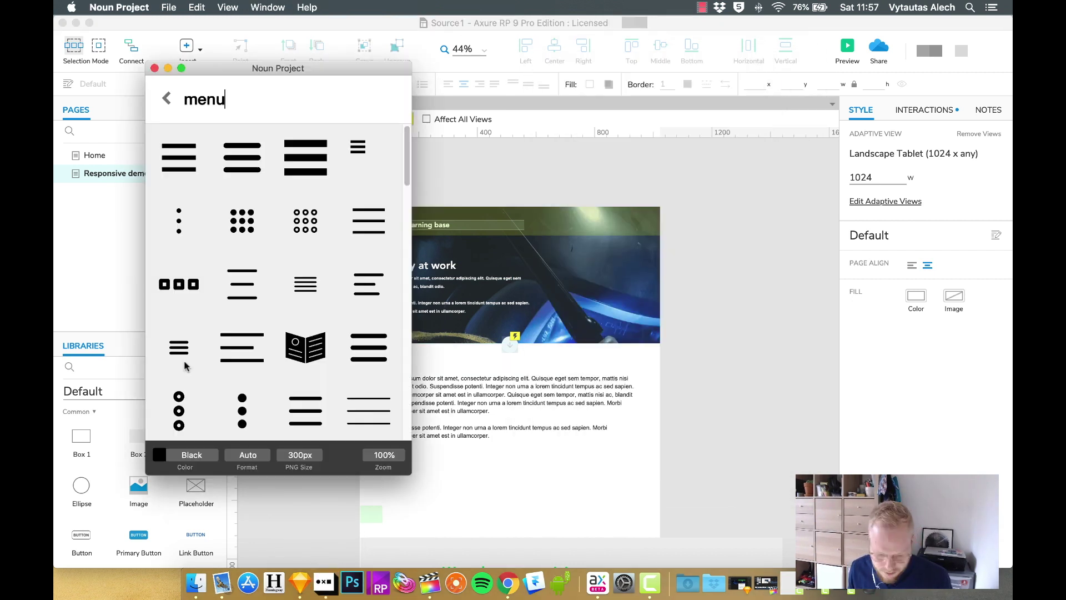
left_click_drag(636, 230, 636, 230)
left_click(155, 67)
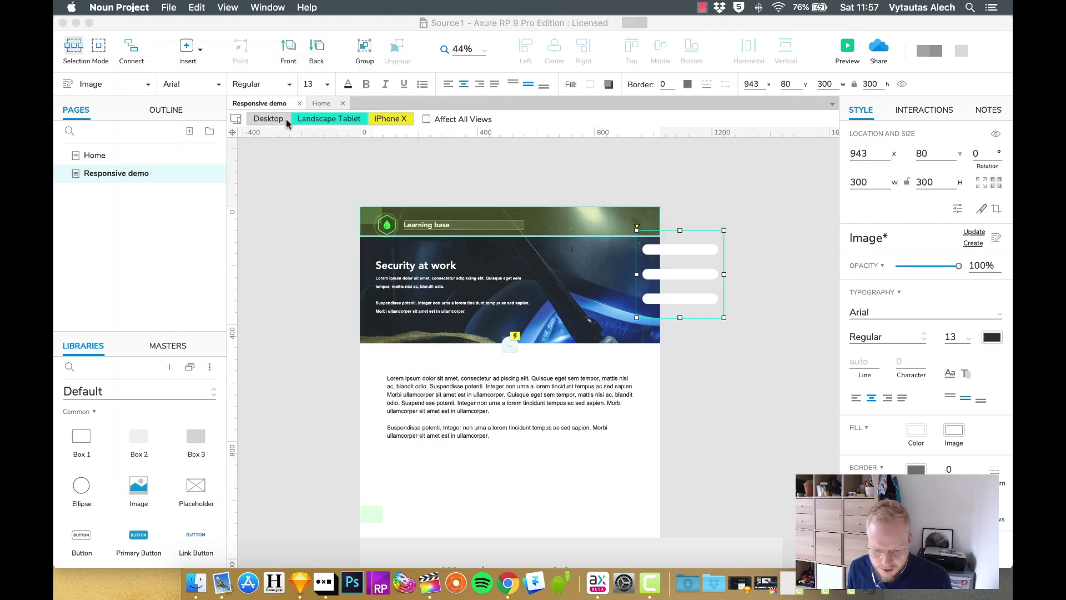
Step: Move the menu icon to the banner's top right and resize it to 57 x 57
left_click(724, 319)
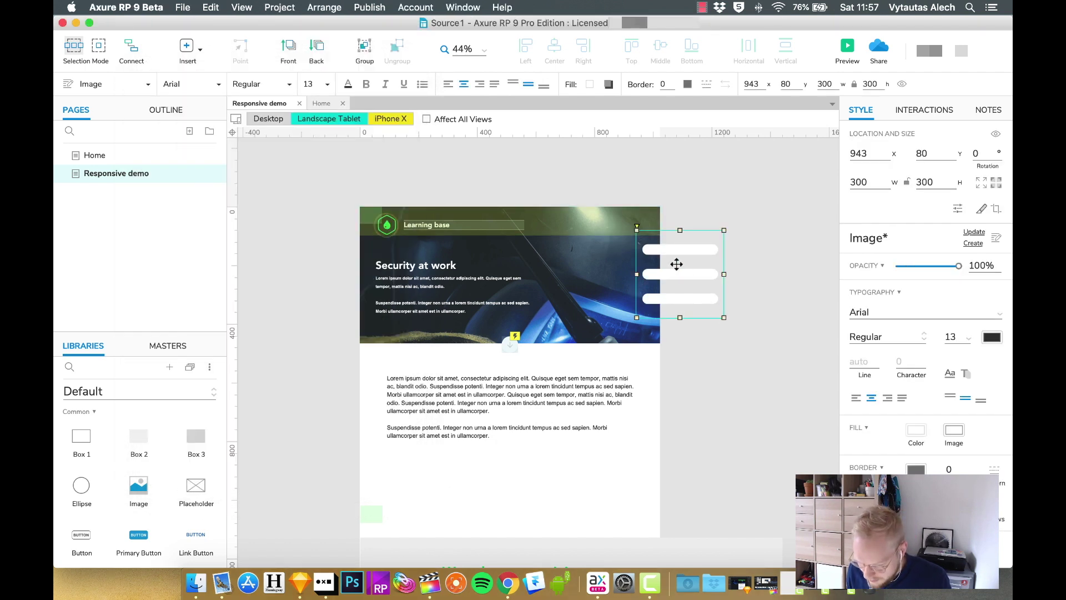
left_click_drag(671, 251, 621, 253)
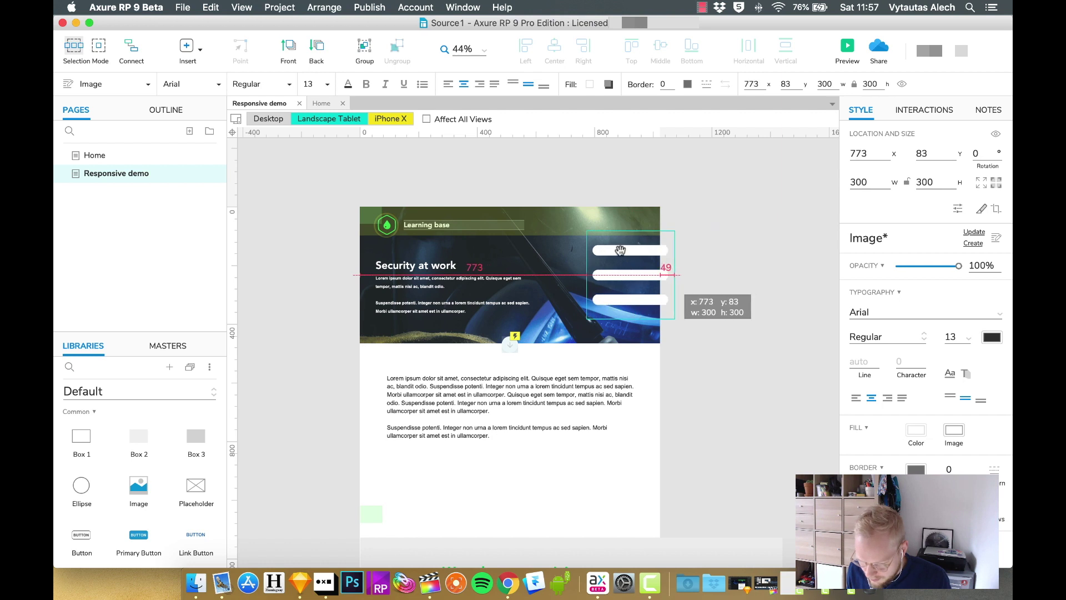
left_click_drag(671, 317, 642, 222)
left_click(709, 254)
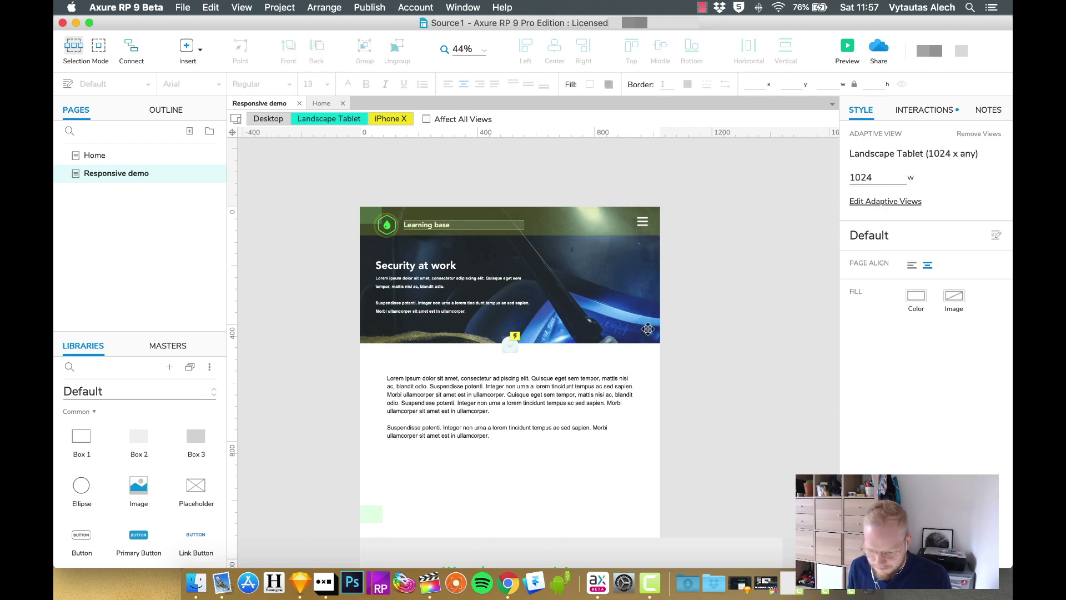
Step: Narrow the grey feedback section to the tablet width and shift its heading, text and button left
scroll(624, 348, "down", 5)
left_click(663, 410)
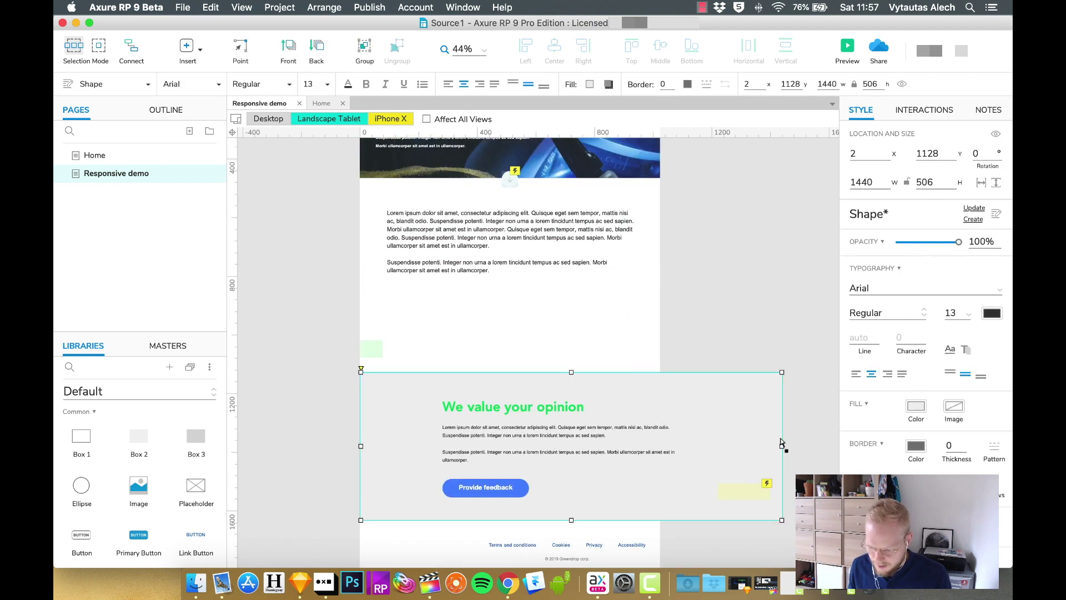
left_click_drag(782, 445, 659, 446)
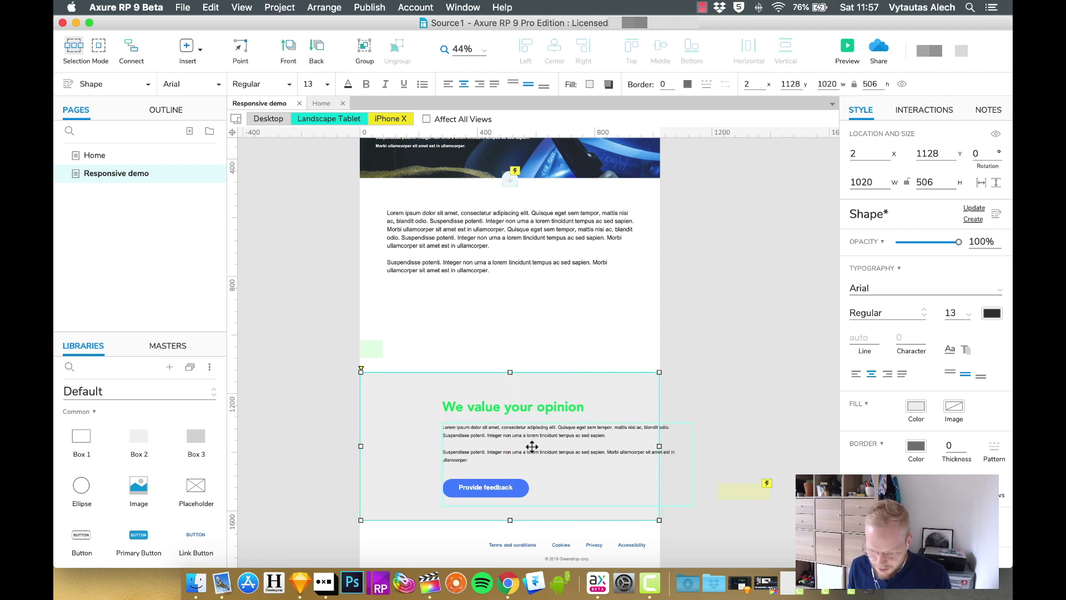
left_click(532, 446)
left_click(507, 413, "shift")
left_click_drag(503, 408, 460, 408)
Step: Move the footer left and place the Provide feedback label onto the blue button
scroll(673, 392, "down", 2)
left_click(728, 348)
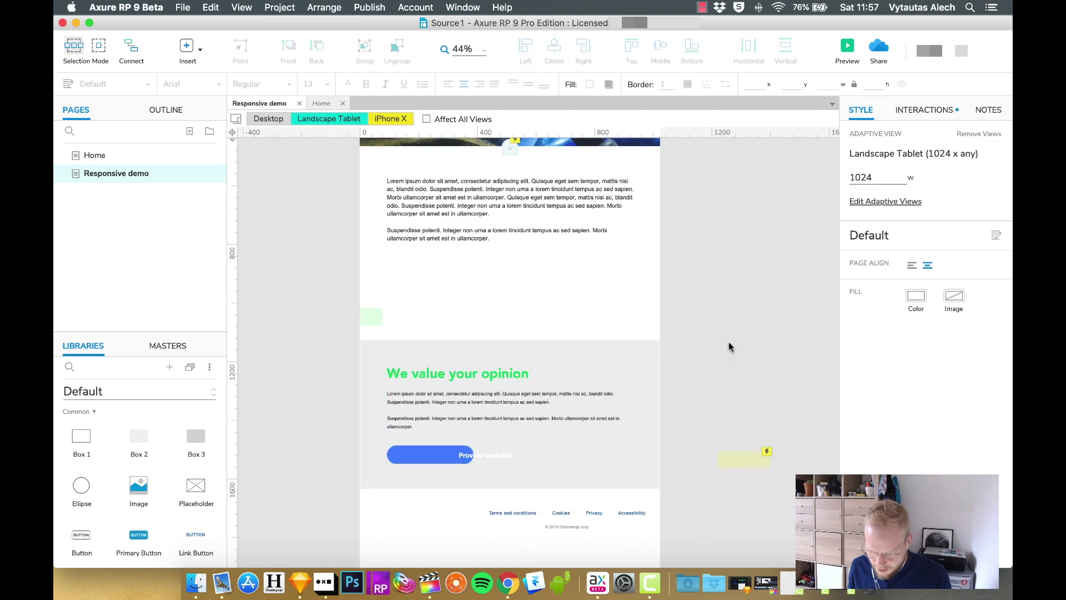
left_click_drag(610, 477, 558, 478)
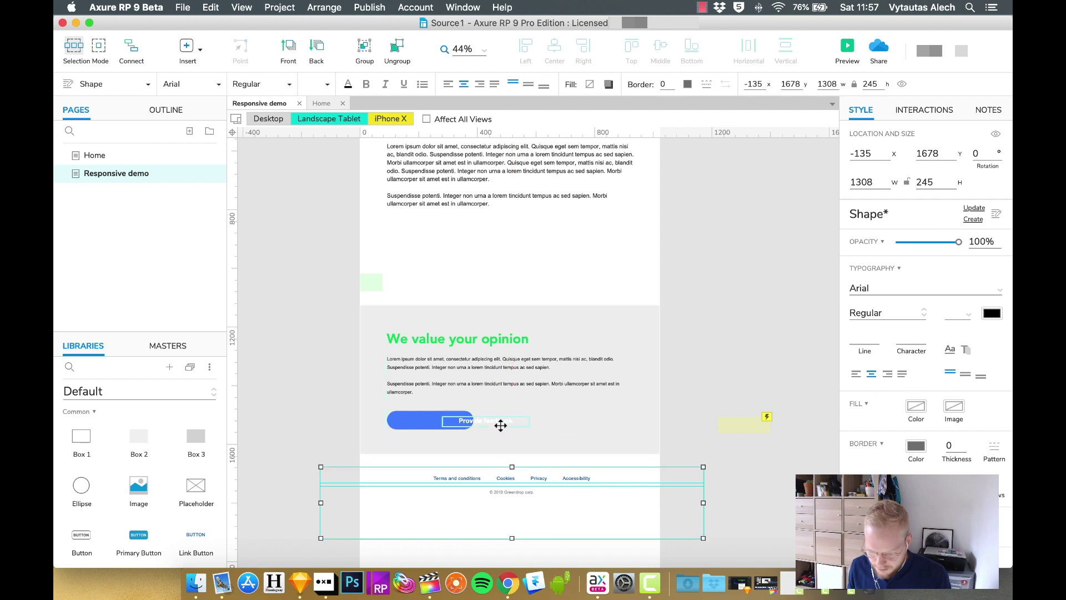
left_click_drag(501, 425, 448, 421)
Step: Move the feedback section and footer up, raise the light-green box, and launch the preview
left_click(548, 429)
left_click(528, 336, "shift")
left_click(556, 446, "shift")
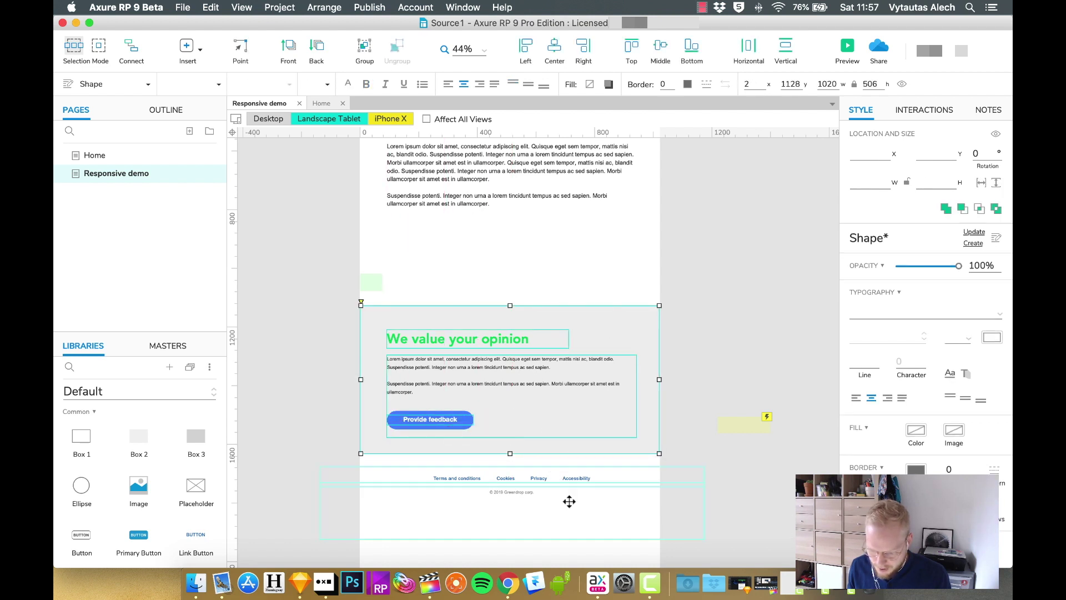
left_click(559, 478, "shift")
left_click_drag(559, 479, 547, 398)
left_click_drag(382, 292, 383, 219)
left_click(749, 247)
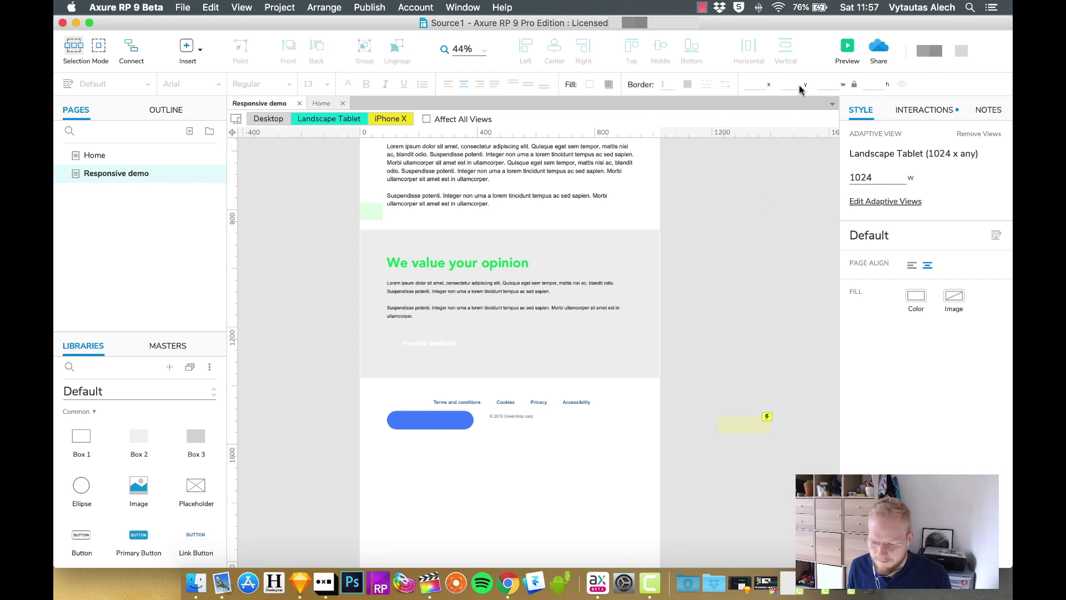
left_click(845, 49)
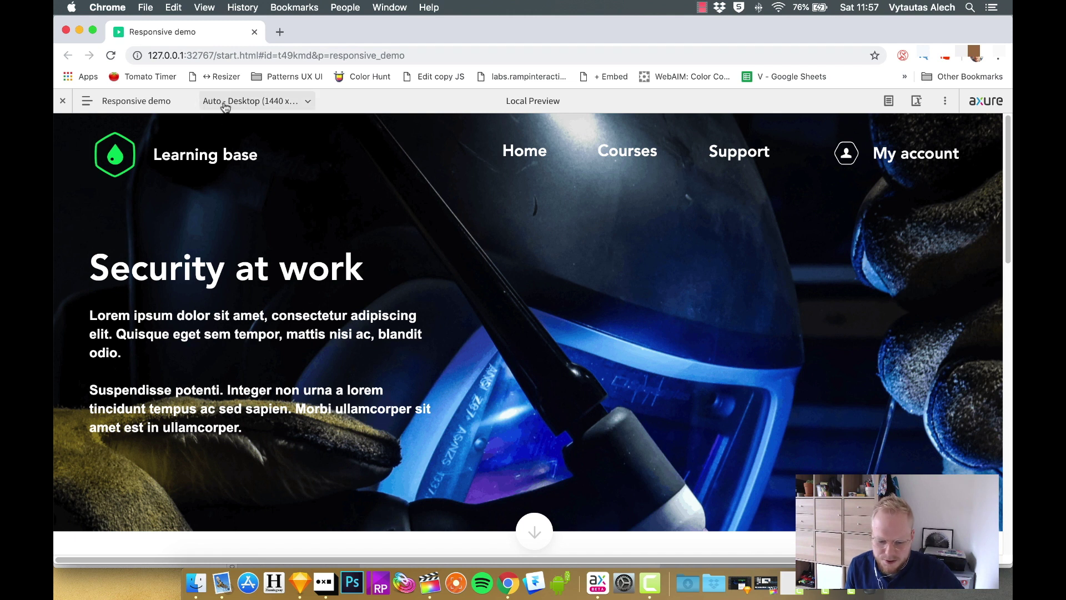
Step: Switch the preview between Landscape Tablet, Desktop and iPhone X layouts, then set it to Auto
left_click(282, 103)
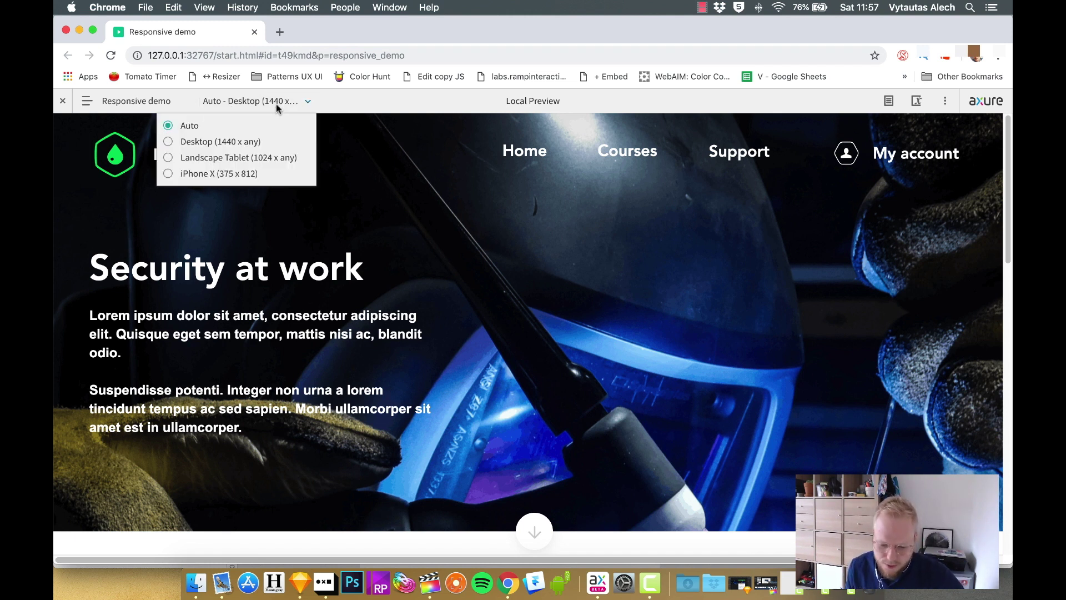
left_click(226, 158)
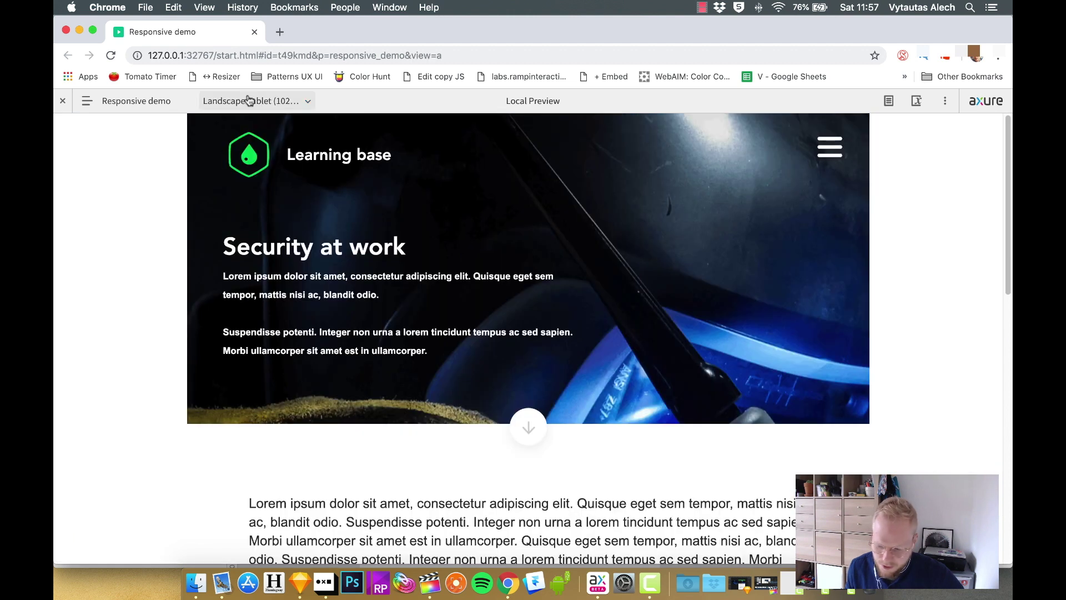
left_click(249, 100)
left_click(233, 142)
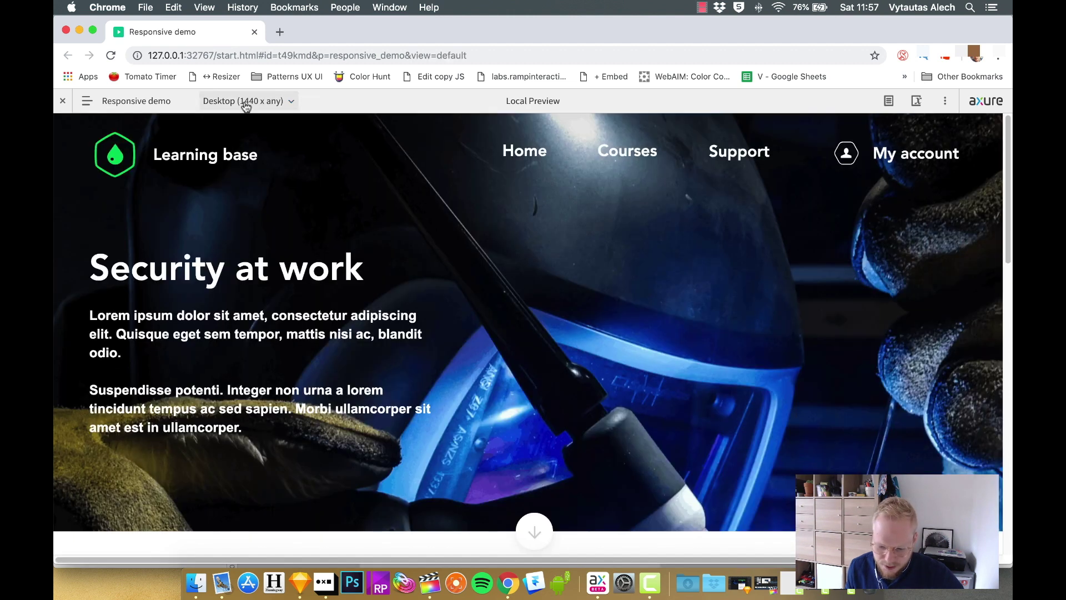
left_click(245, 104)
left_click(229, 158)
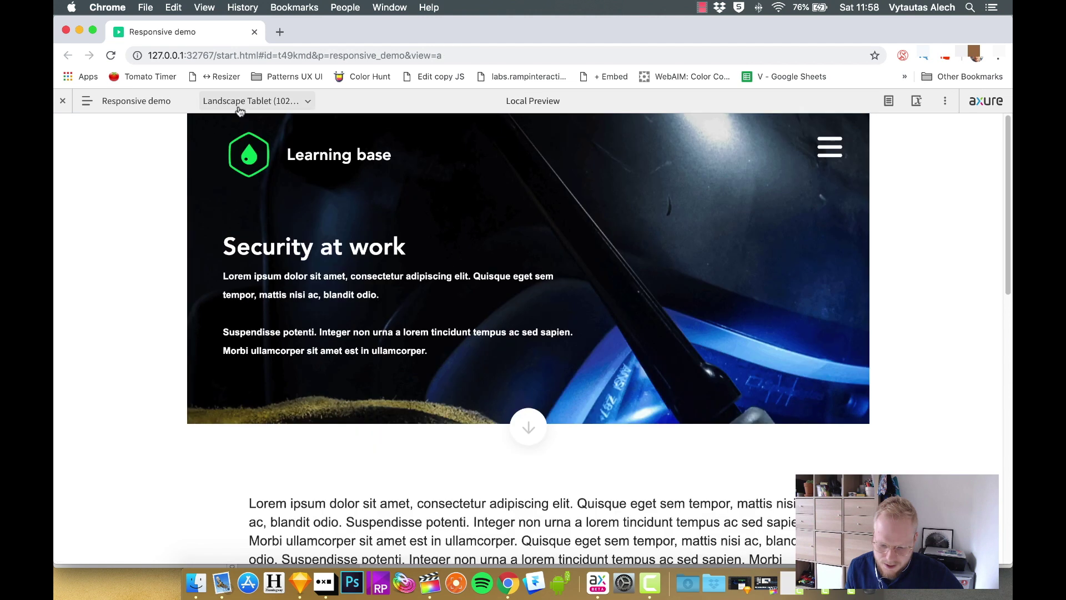
left_click(224, 175)
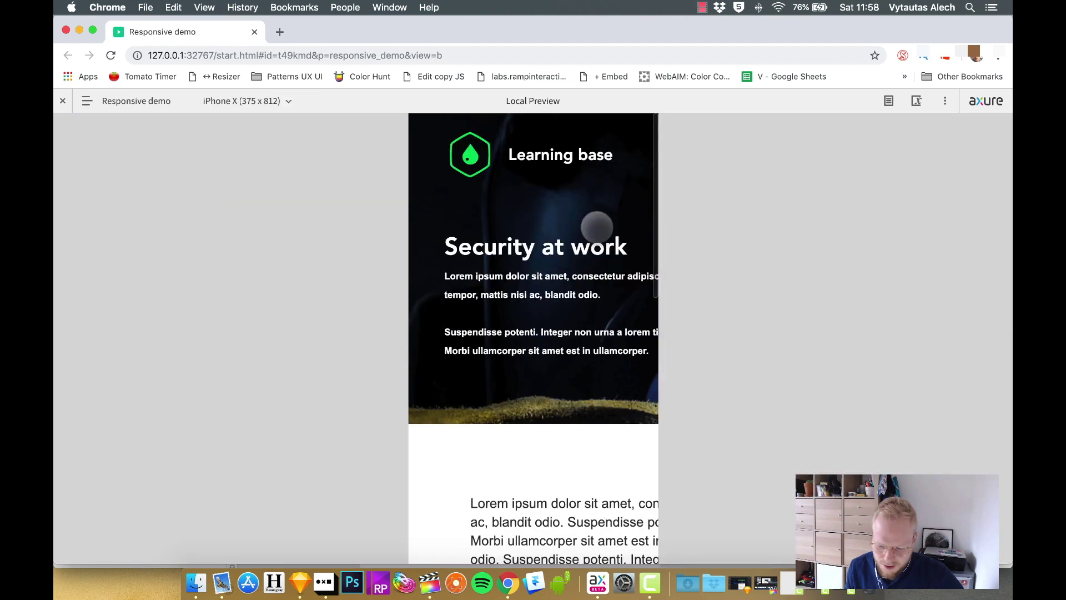
scroll(588, 398, "down", 5)
scroll(532, 245, "up", 5)
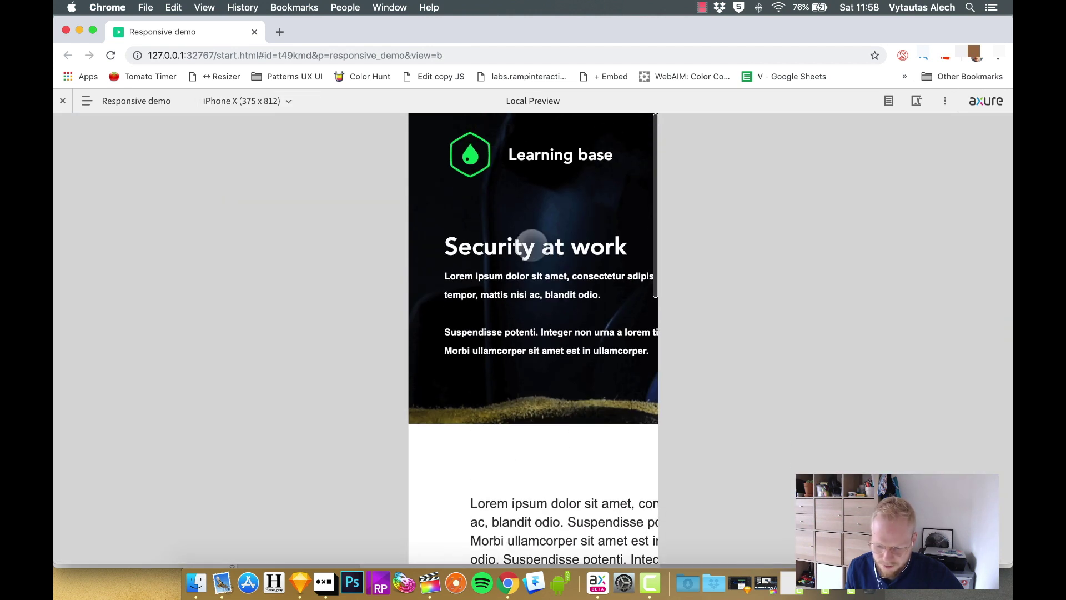
left_click(253, 101)
left_click(200, 128)
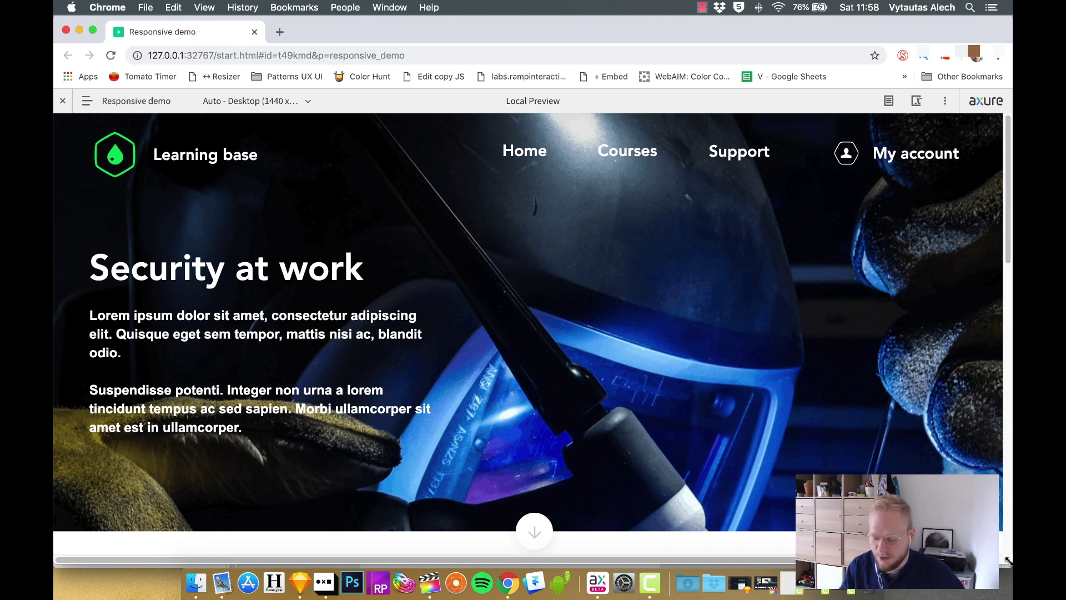
Step: Shrink the browser window to trigger the Landscape Tablet layout and check the feedback section
left_click_drag(1006, 562, 745, 540)
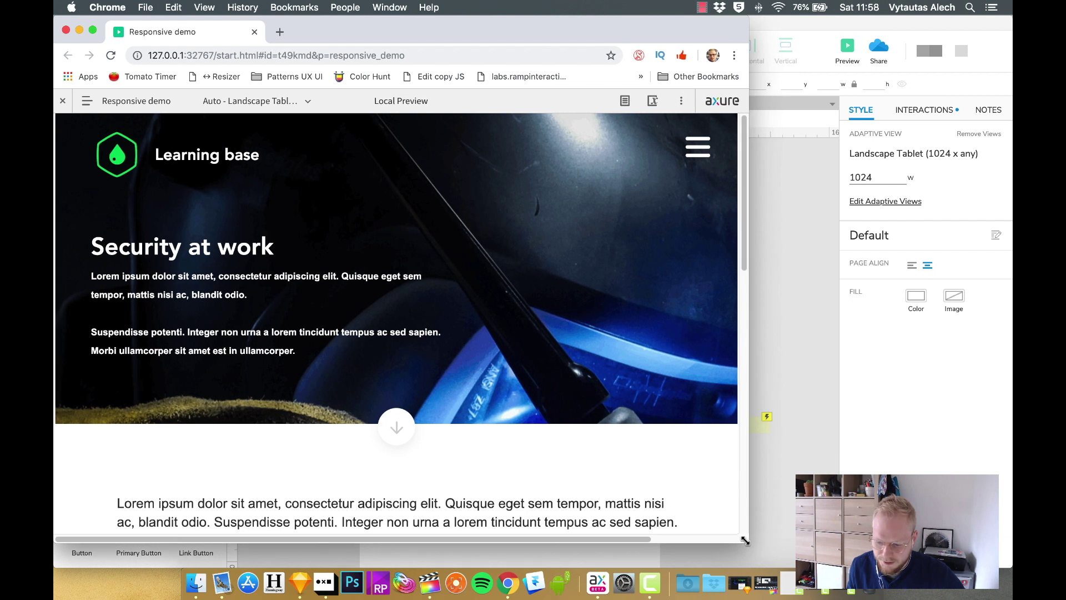
left_click_drag(438, 29, 563, 42)
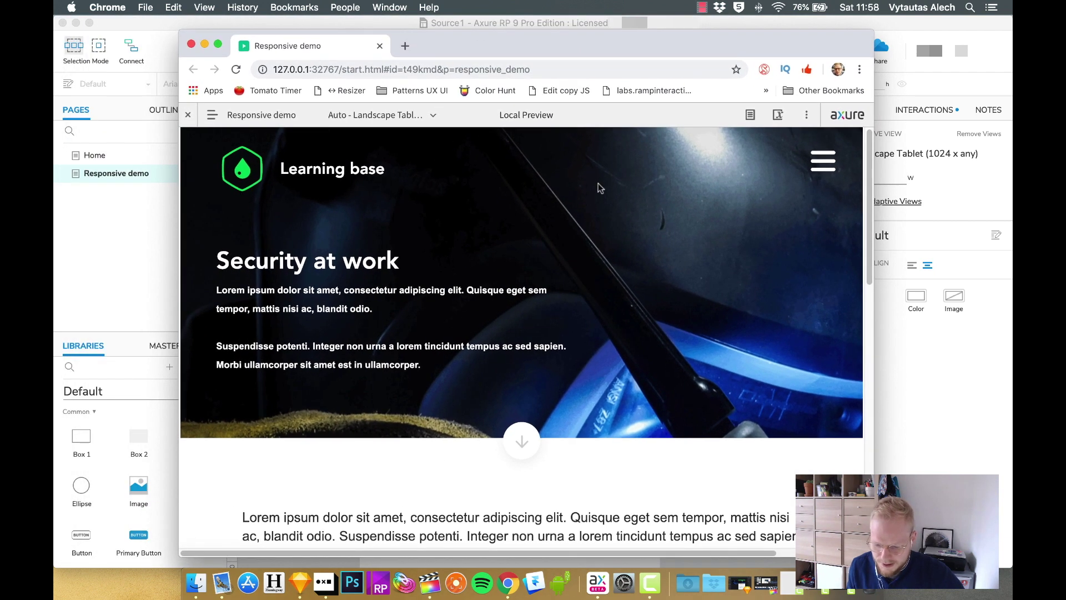
scroll(433, 405, "down", 2)
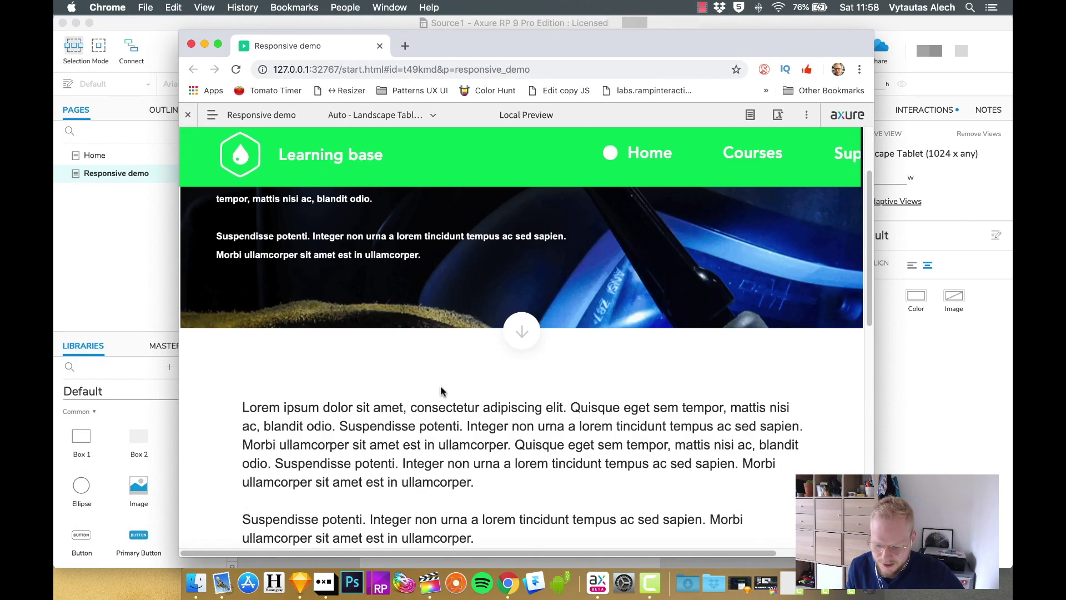
left_click(532, 340)
scroll(532, 340, "up", 10)
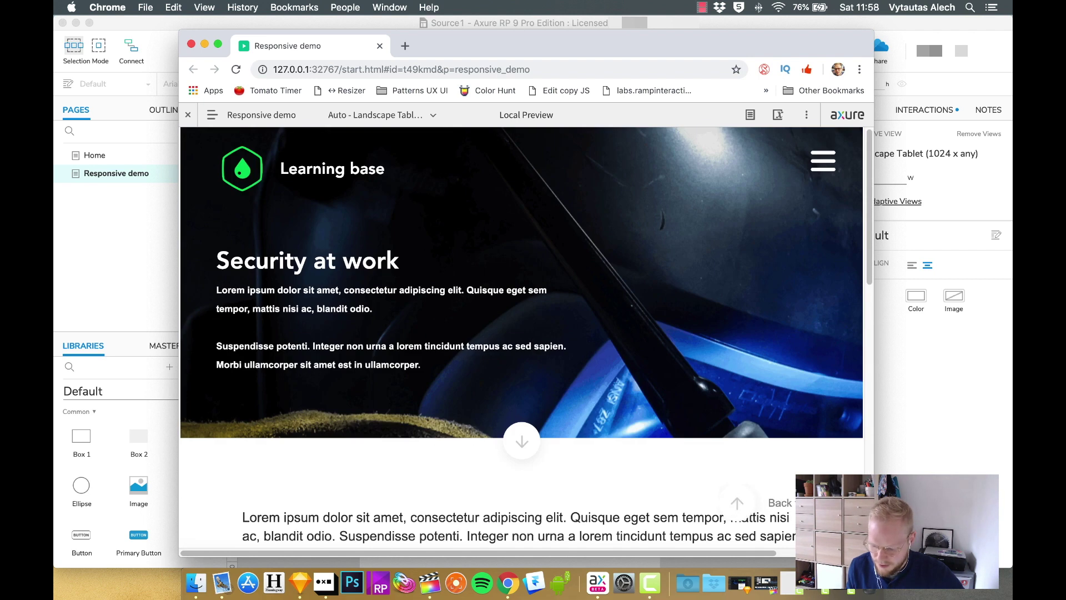
left_click_drag(873, 555, 911, 527)
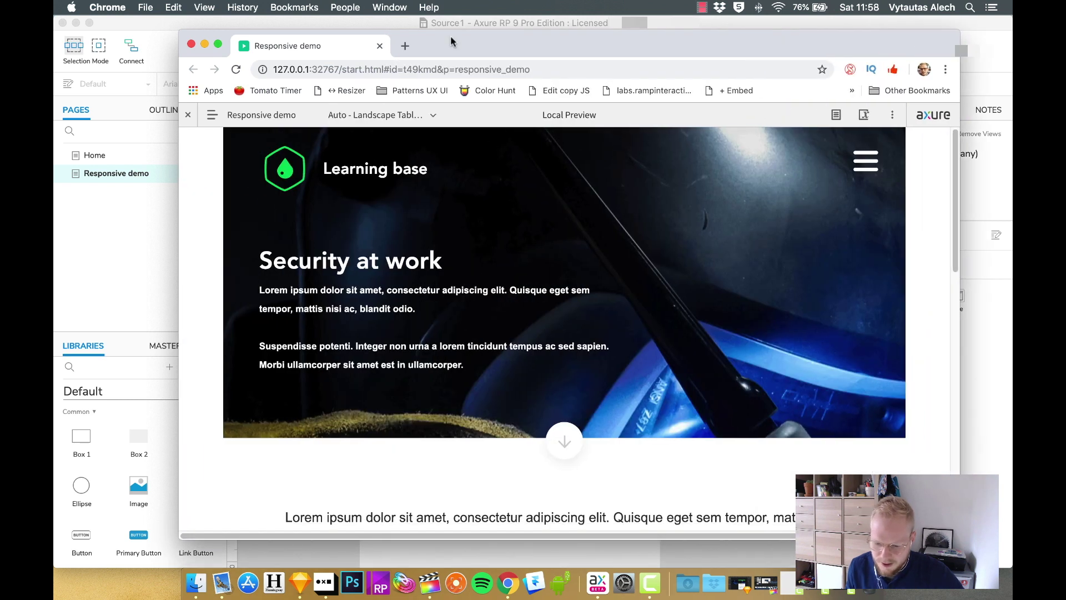
Step: Back in the iPhone X view, narrow the hero panel and intro paragraph to 375 px
double_click(417, 33)
left_click(79, 30)
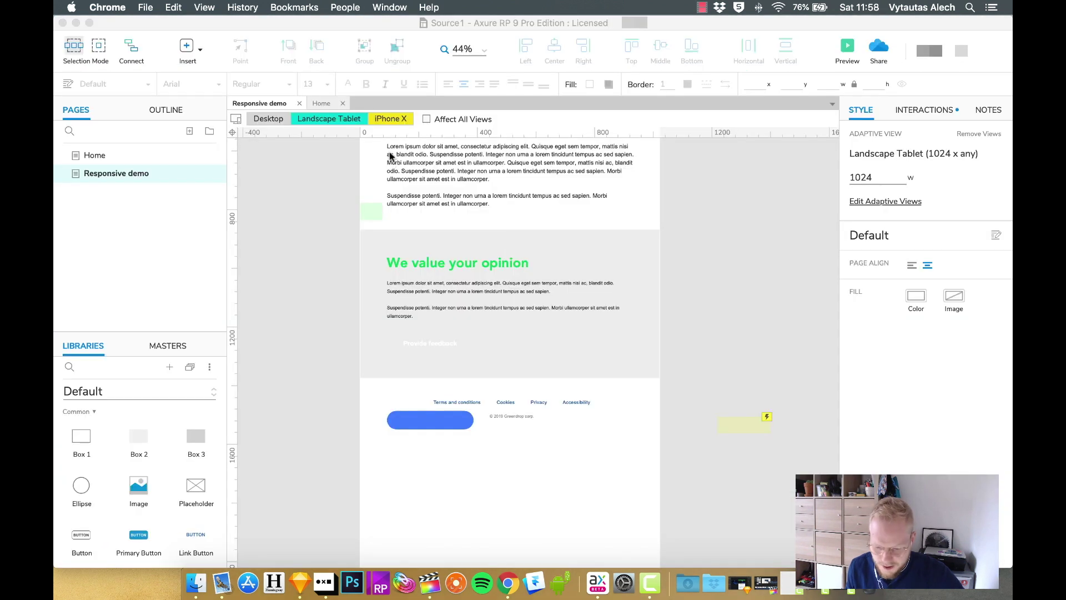
left_click(391, 119)
scroll(375, 213, "up", 5)
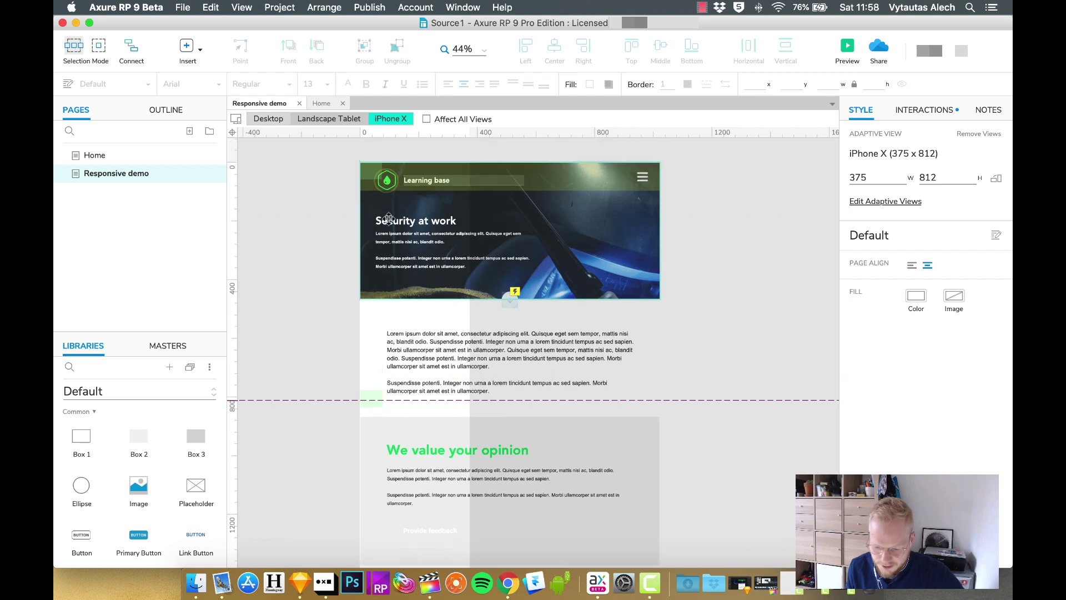
left_click(652, 241)
left_click_drag(660, 230, 471, 230)
left_click(416, 334)
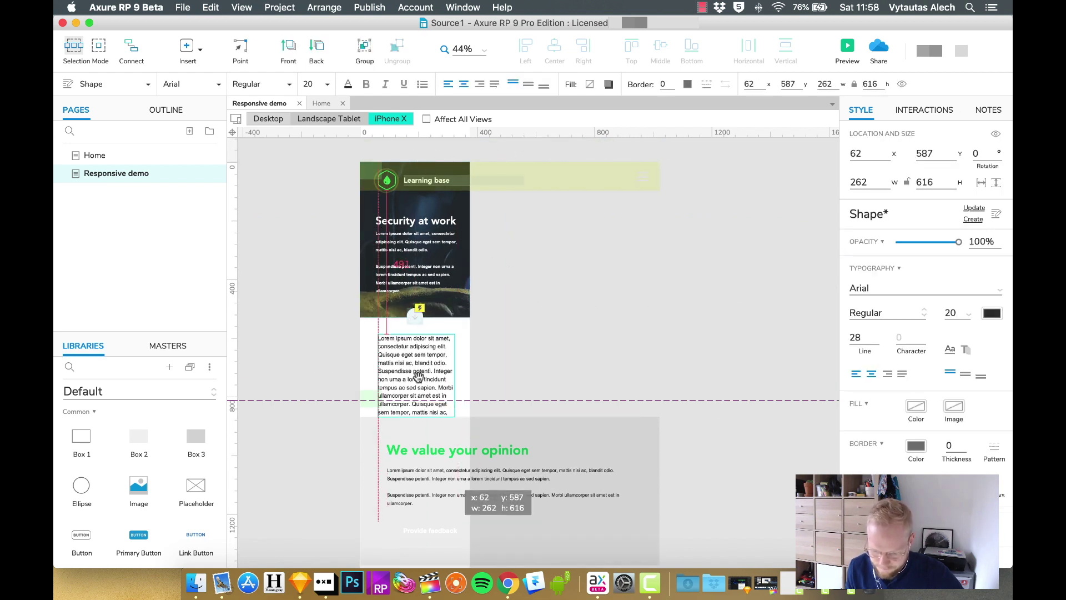
Step: Narrow the We value your opinion section and the footer row to phone width
scroll(568, 362, "down", 3)
left_click(568, 362)
scroll(457, 340, "down", 2)
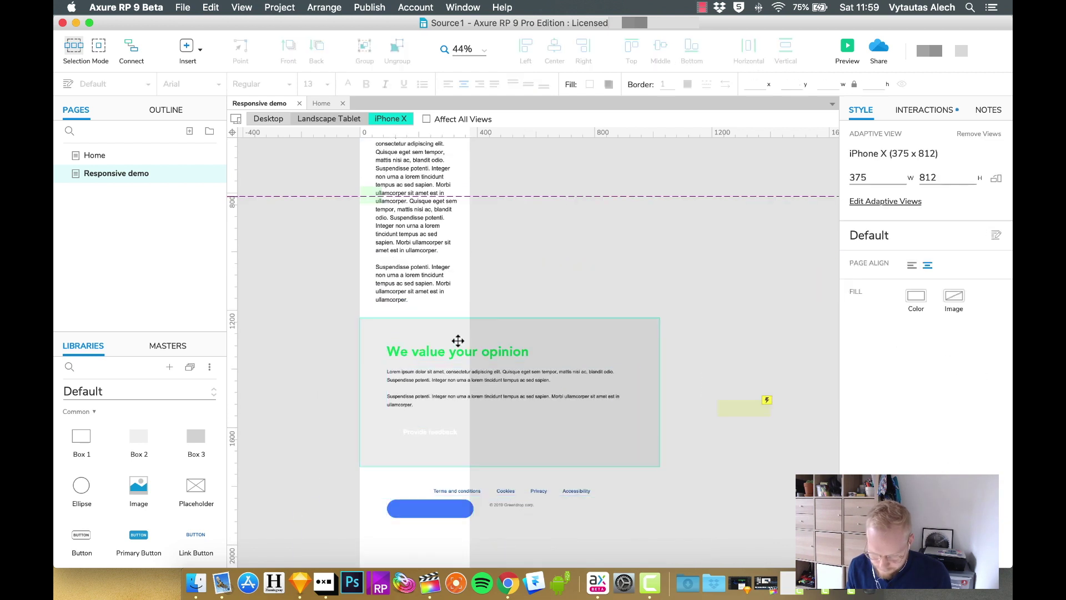
left_click(528, 340)
left_click(488, 363)
left_click(968, 312)
left_click_drag(628, 367, 428, 419)
left_click(533, 466)
left_click_drag(728, 482, 428, 498)
Step: Place the hamburger menu icon in the top-right of the phone header
scroll(428, 333, "up", 5)
left_click(488, 207)
double_click(488, 207)
key("Escape")
key("Escape")
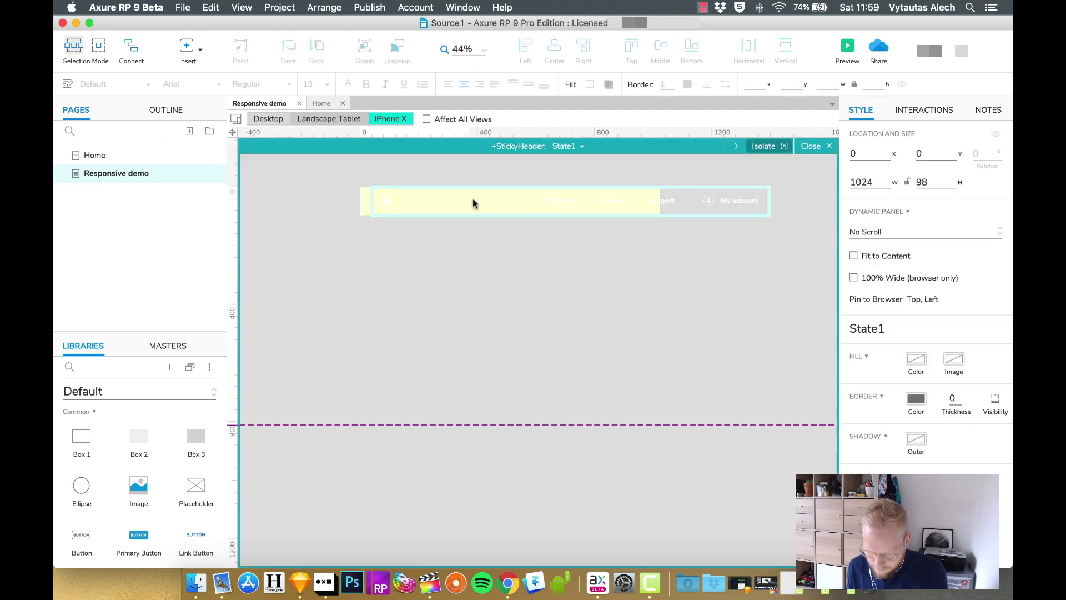
left_click(322, 122)
left_click(392, 118)
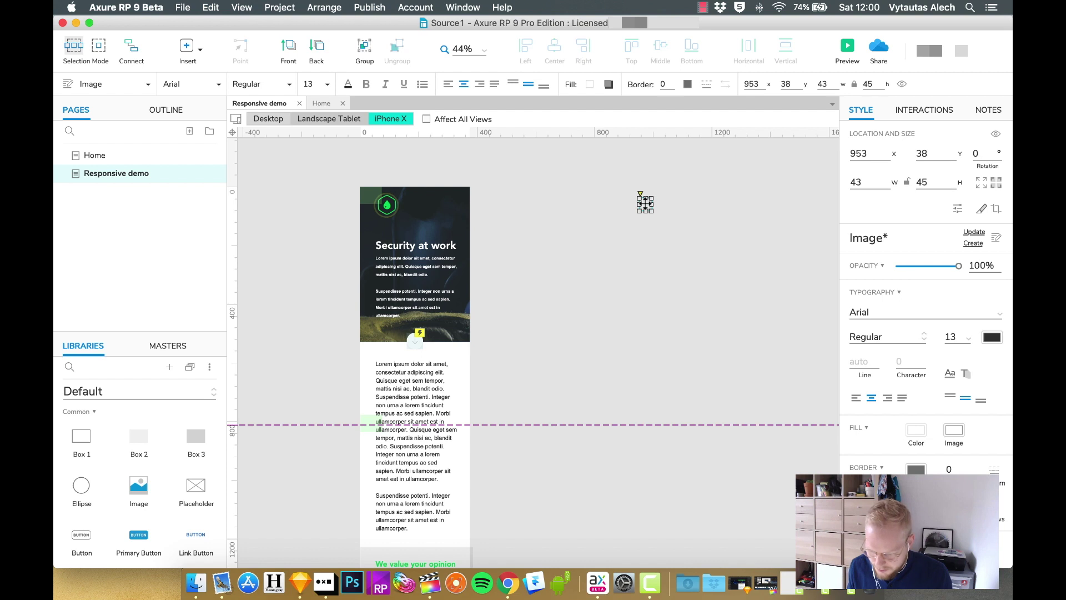
left_click_drag(644, 204, 452, 204)
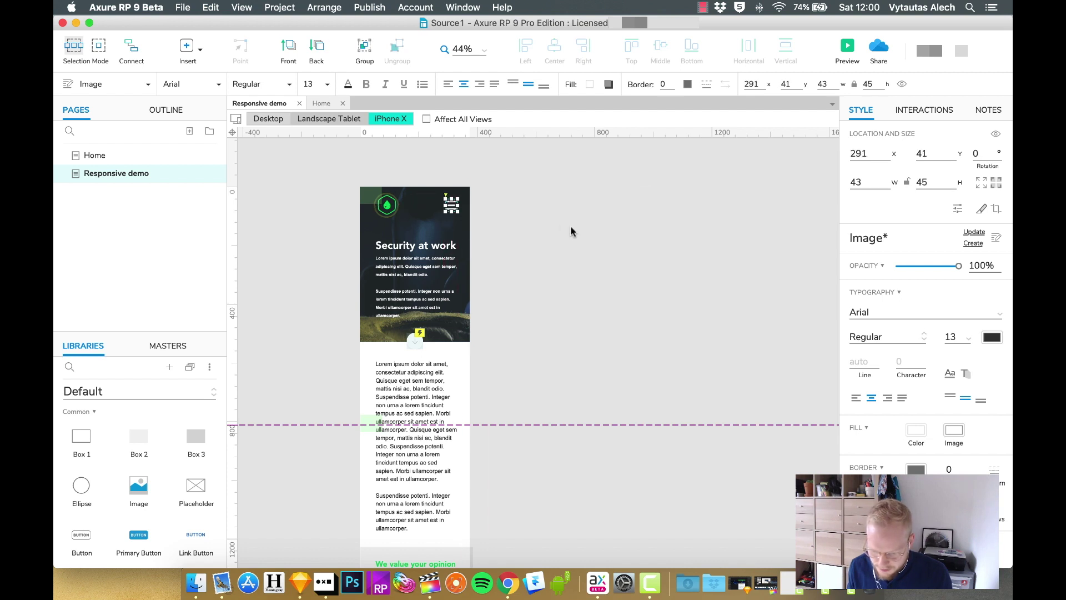
left_click(535, 255)
Step: Nudge the Security at work heading and hero paragraph slightly upward
left_click(437, 284)
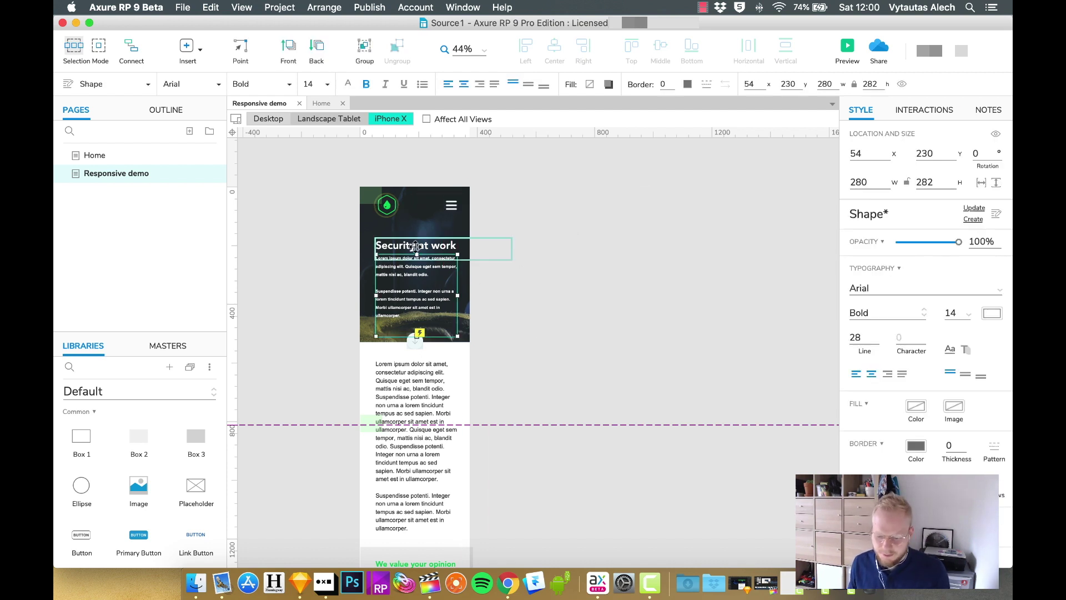
left_click(413, 245, "shift")
left_click_drag(413, 245, 410, 237)
left_click(539, 257)
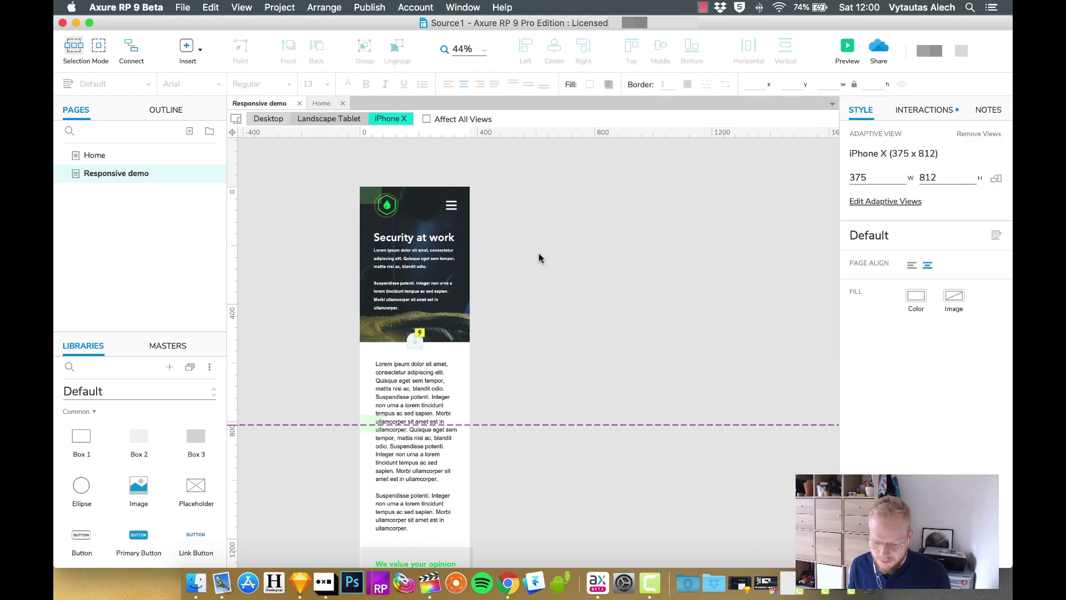
scroll(555, 262, "down", 3)
scroll(555, 262, "up", 6)
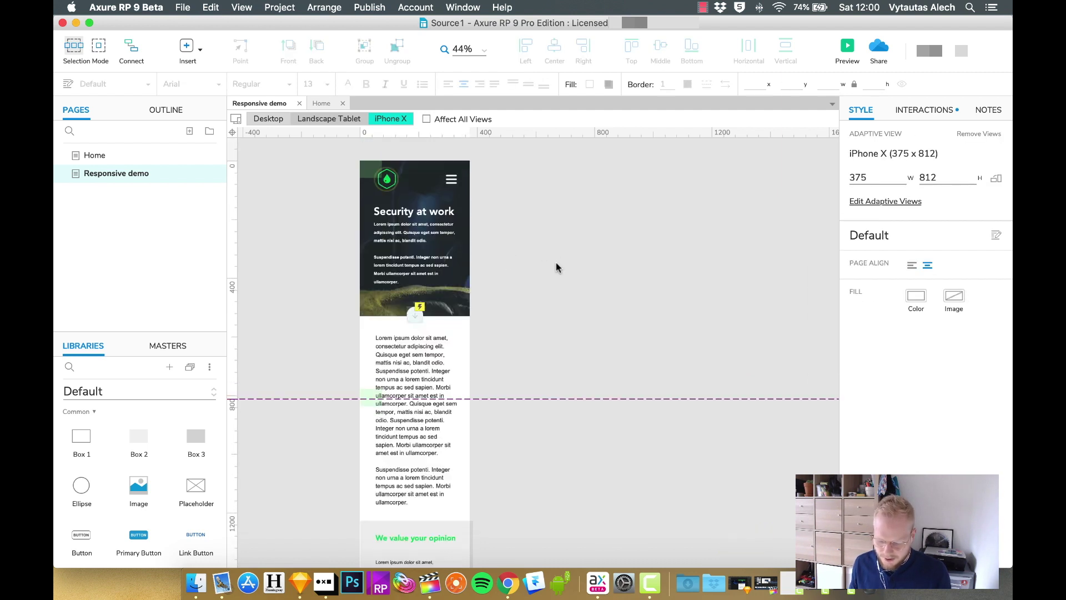
Step: Compare the Desktop, Landscape Tablet and iPhone X layouts, ending on Desktop
left_click(268, 120)
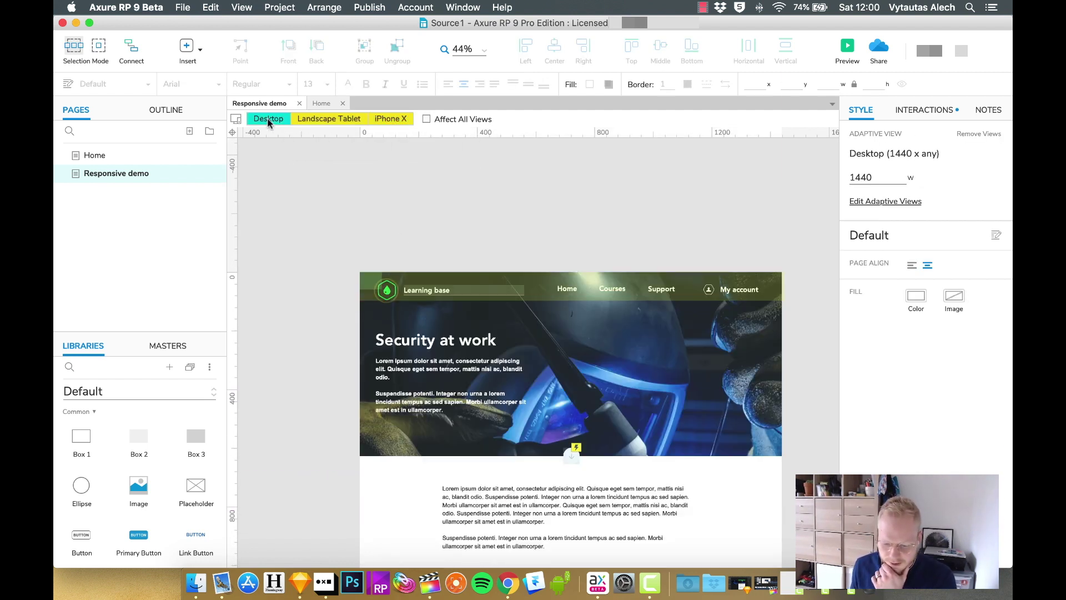
scroll(494, 219, "down", 2)
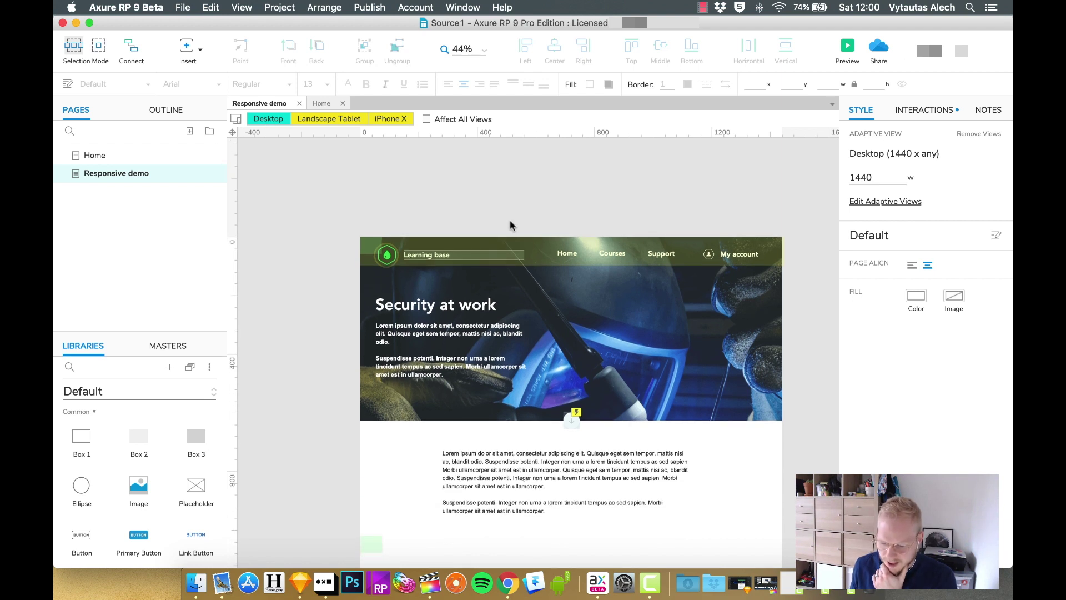
left_click(350, 119)
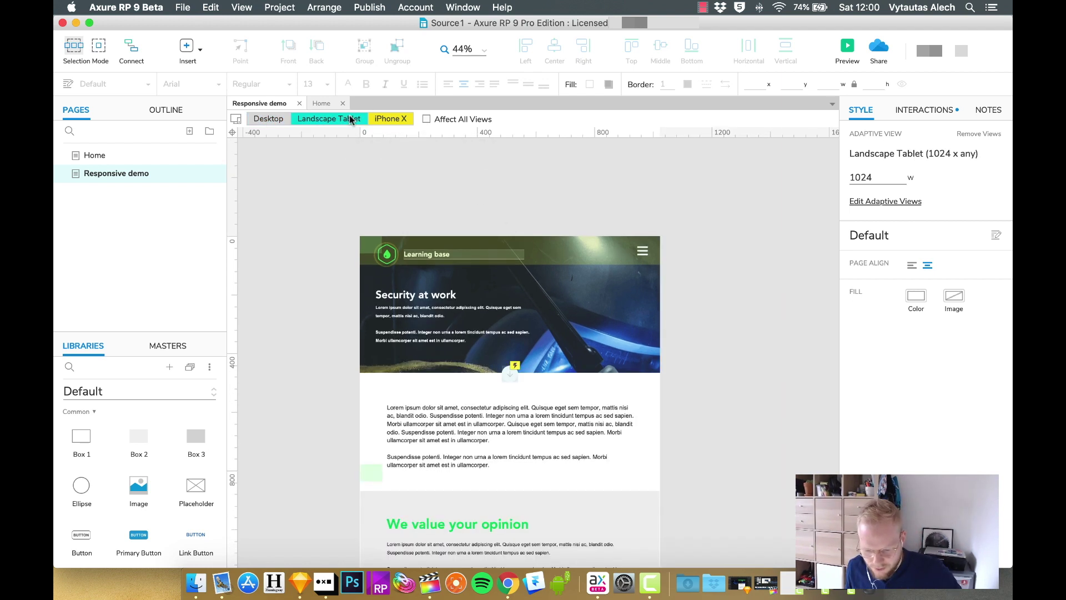
left_click(399, 119)
scroll(422, 372, "down", 5)
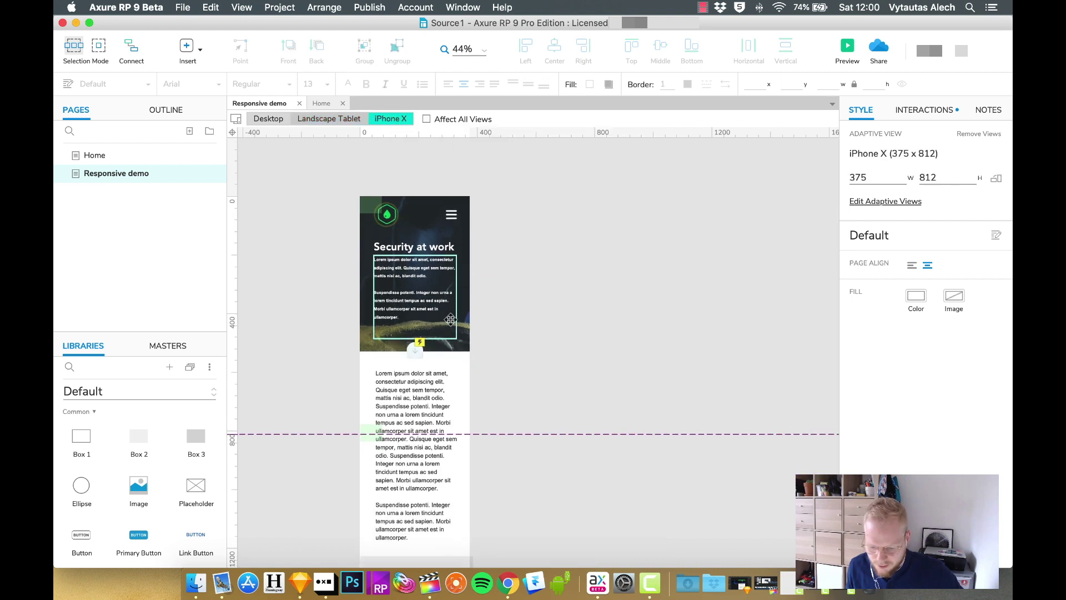
left_click(337, 118)
left_click(272, 119)
scroll(408, 206, "up", 2)
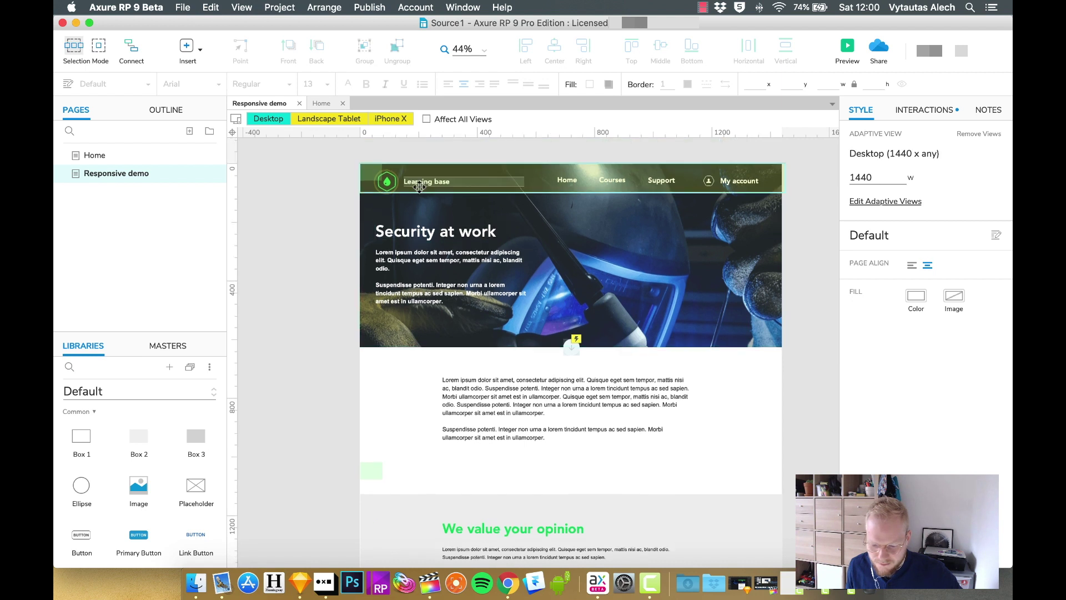
Step: Preview in Chrome, narrow the window to trigger the iPhone X layout, scroll through, then close it
key("super+period")
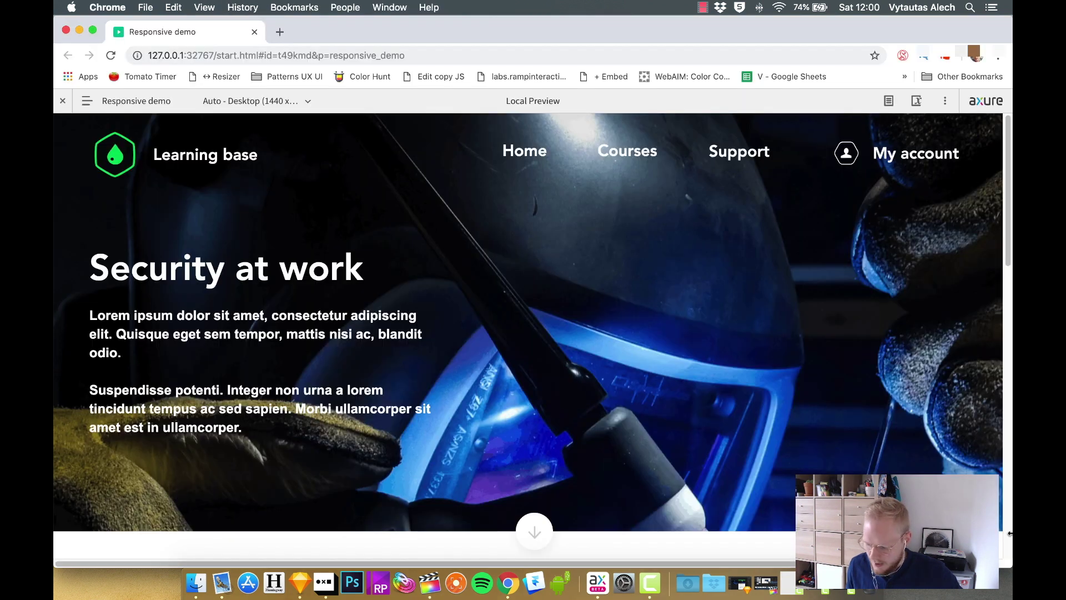
left_click_drag(1009, 562, 458, 500)
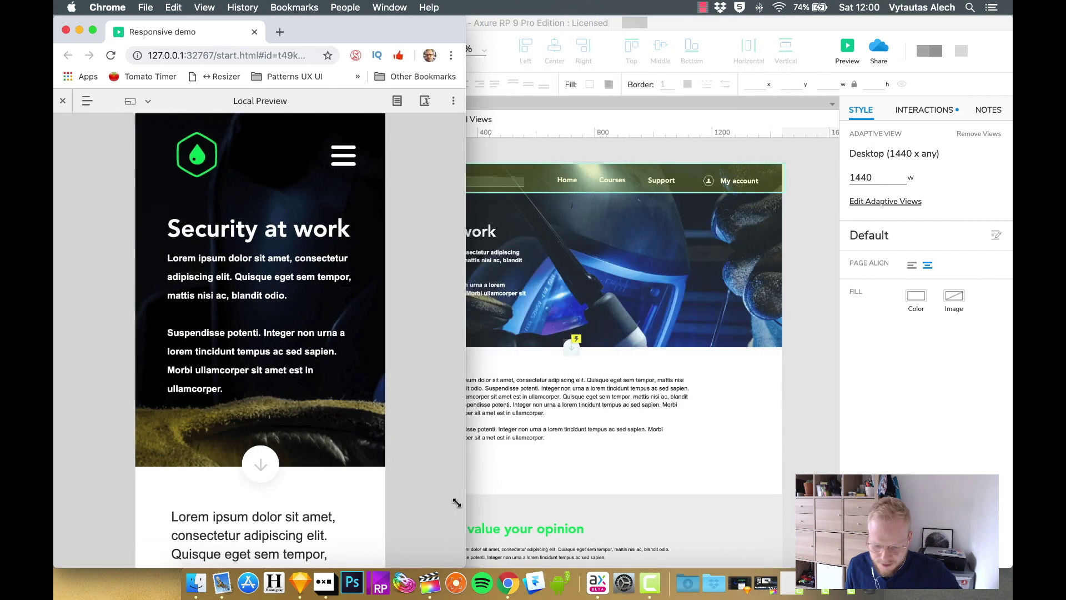
left_click_drag(249, 362, 255, 227)
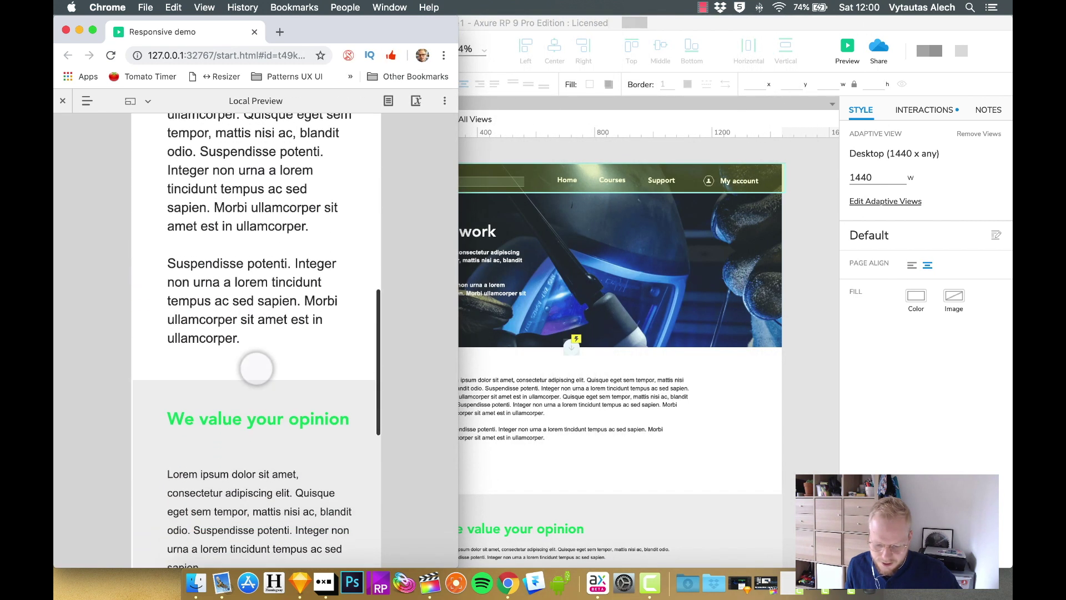
scroll(282, 331, "up", 10)
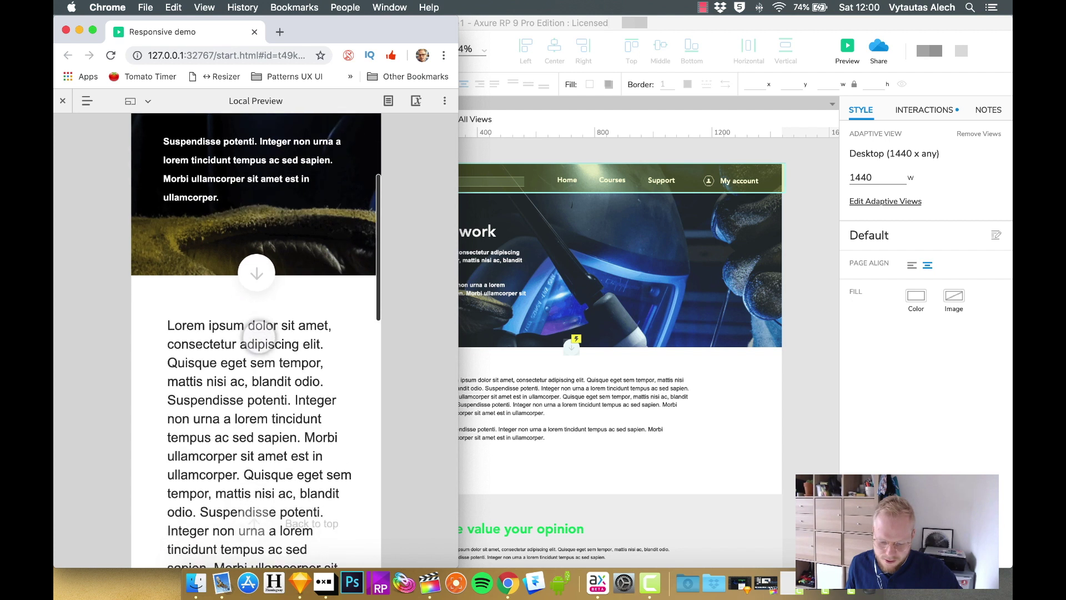
scroll(258, 328, "down", 8)
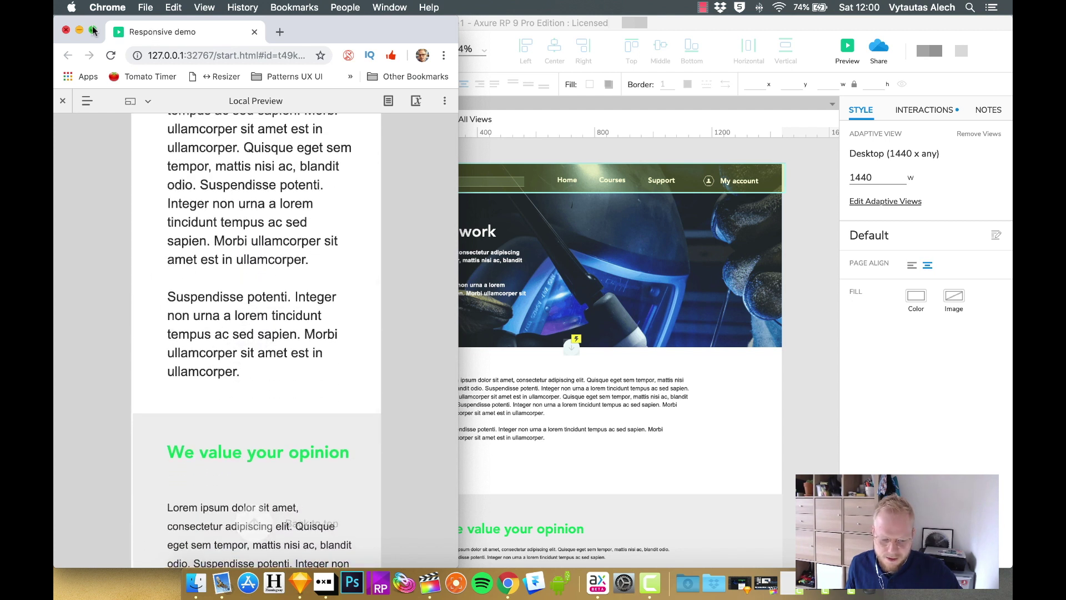
scroll(272, 522, "down", 4)
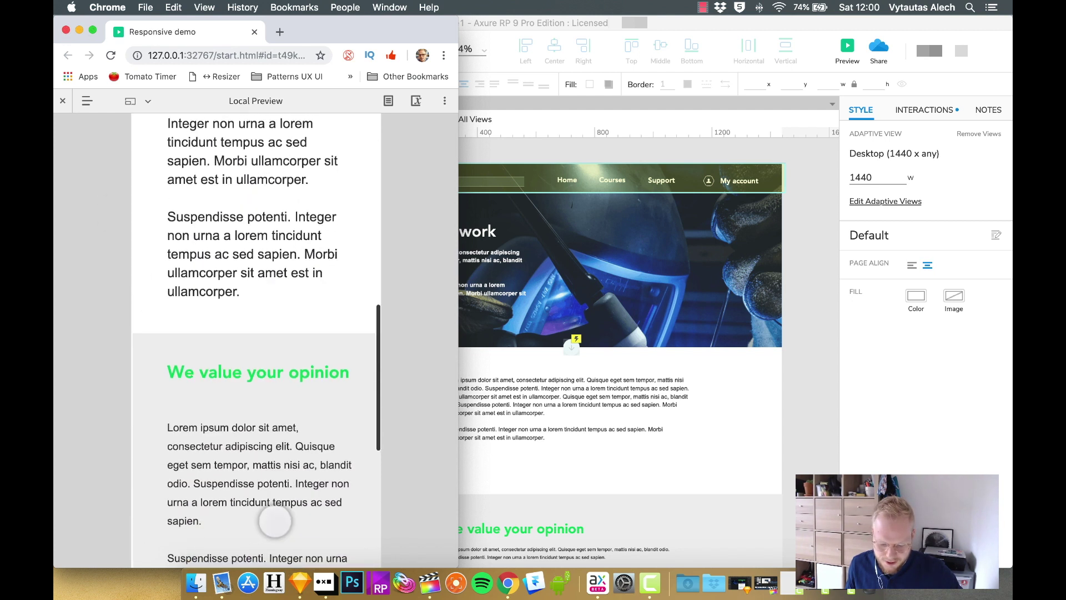
left_click(65, 30)
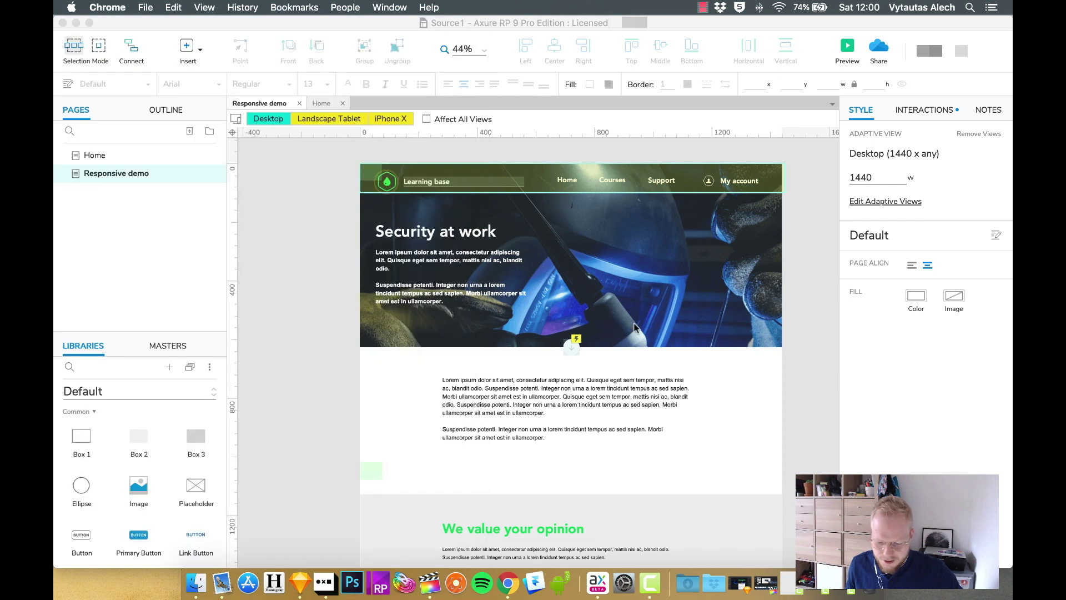
Step: Drop a Box 2 onto the hero image and reposition it on the iPhone X hero, checking each view
left_click(802, 251)
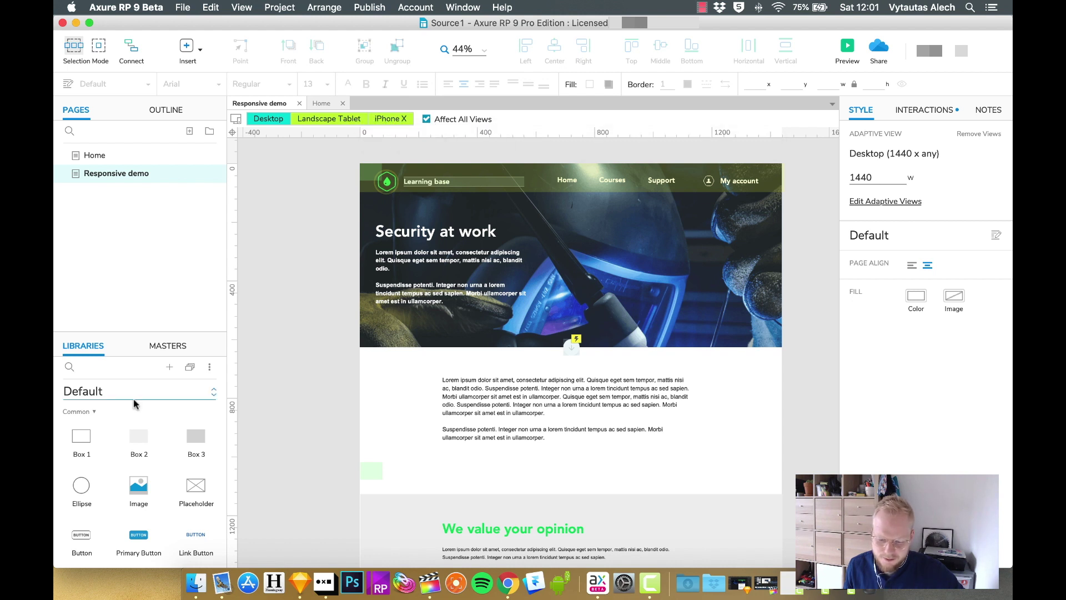
left_click_drag(156, 442, 595, 245)
left_click(341, 120)
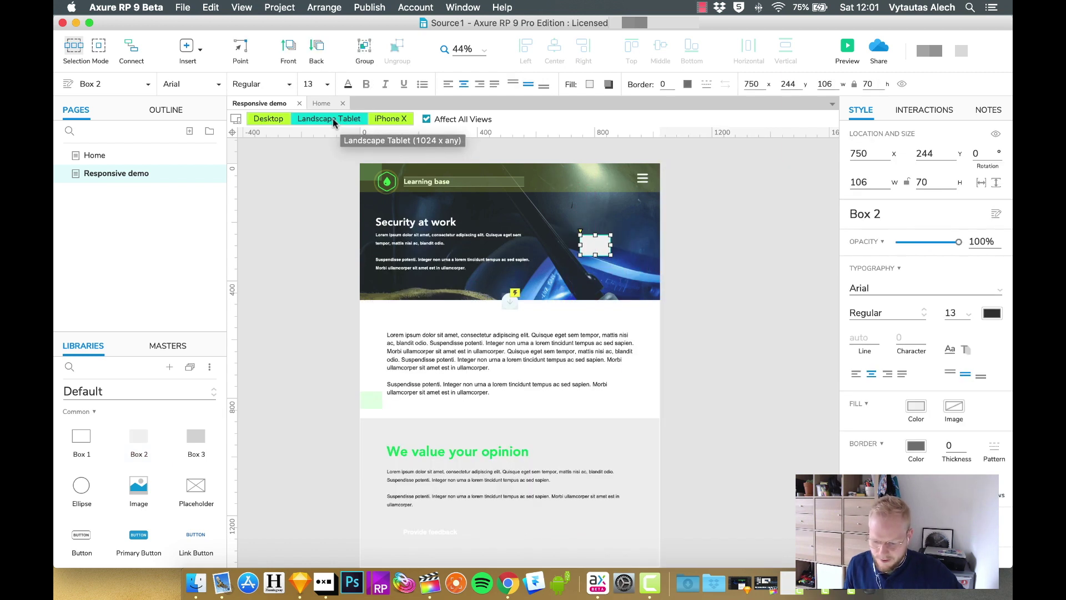
left_click(392, 118)
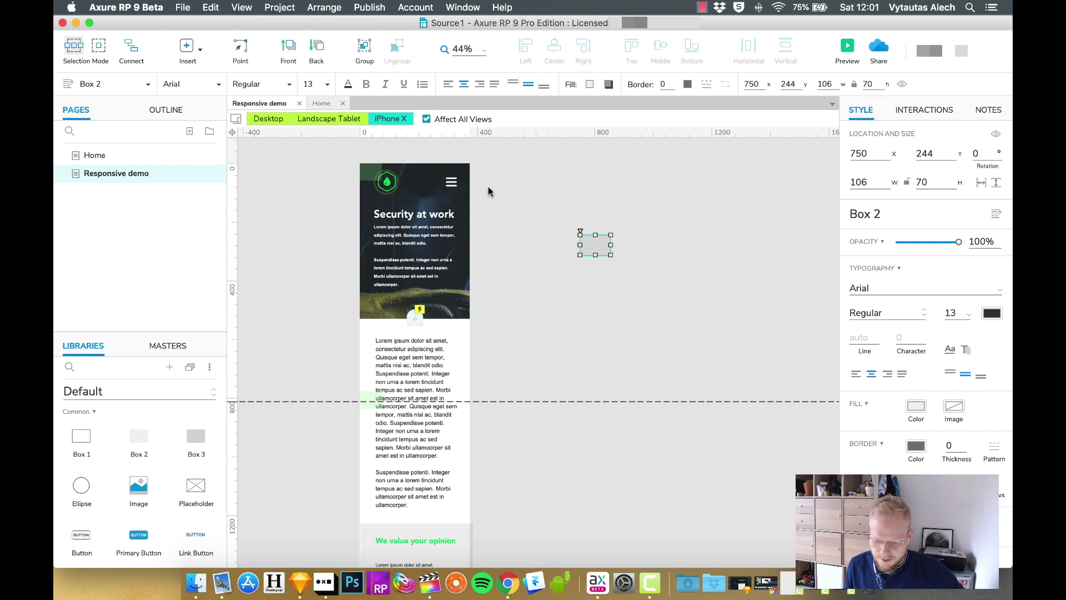
left_click_drag(588, 244, 429, 287)
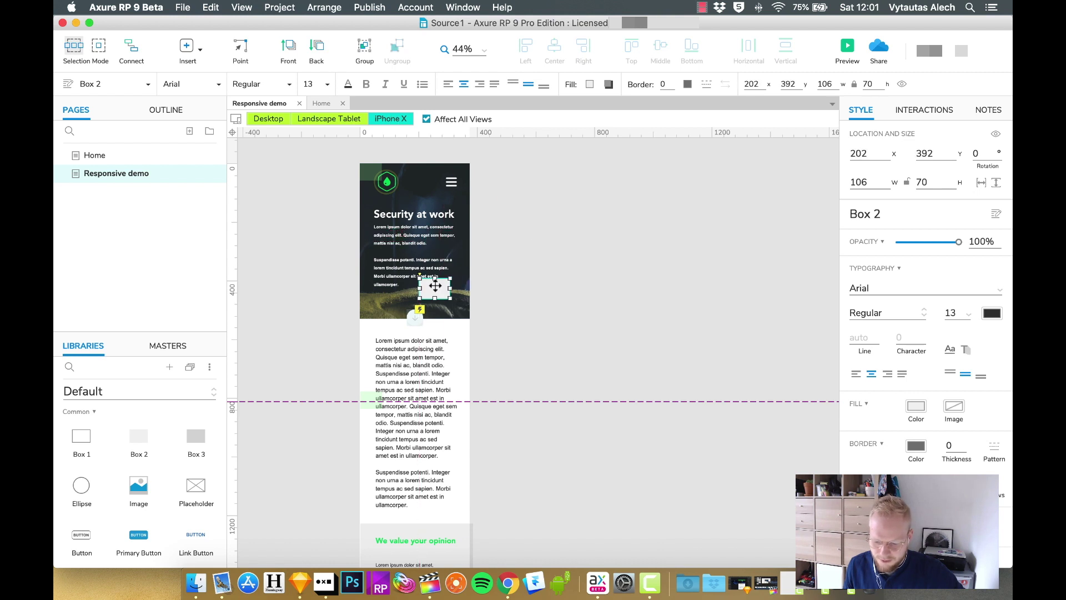
left_click(342, 120)
left_click(276, 118)
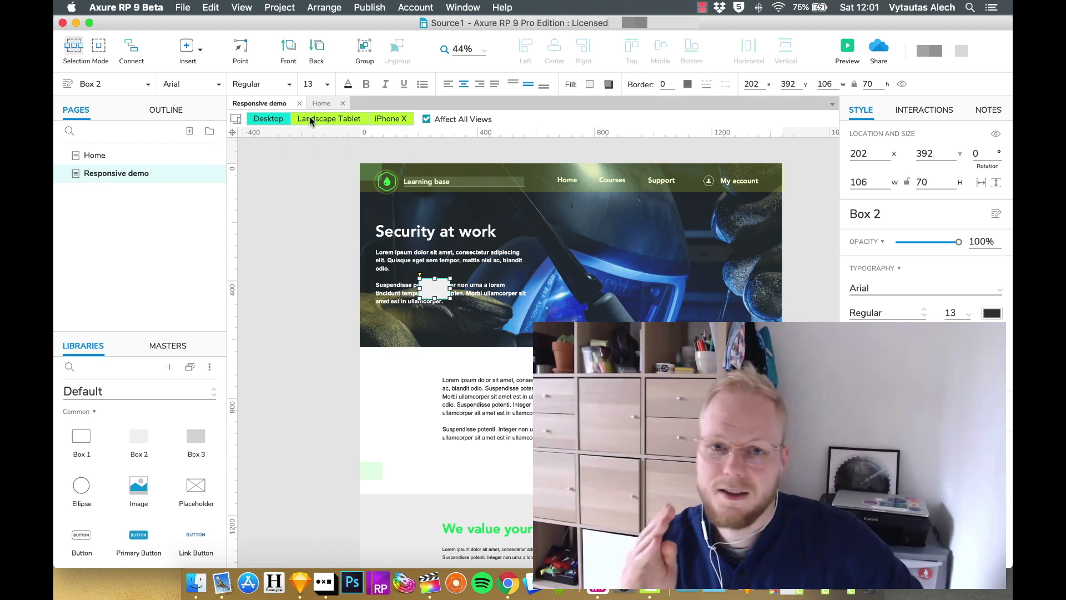
Step: Check the Landscape Tablet and iPhone X views, uncheck Affect All Views, and go back to Desktop
left_click(310, 120)
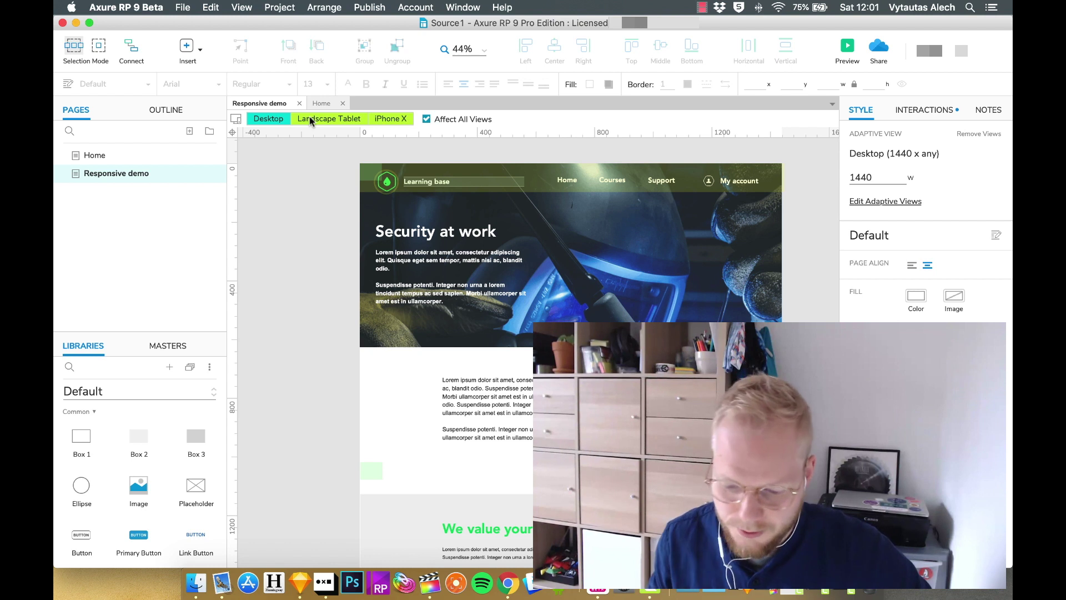
left_click(392, 119)
left_click(427, 120)
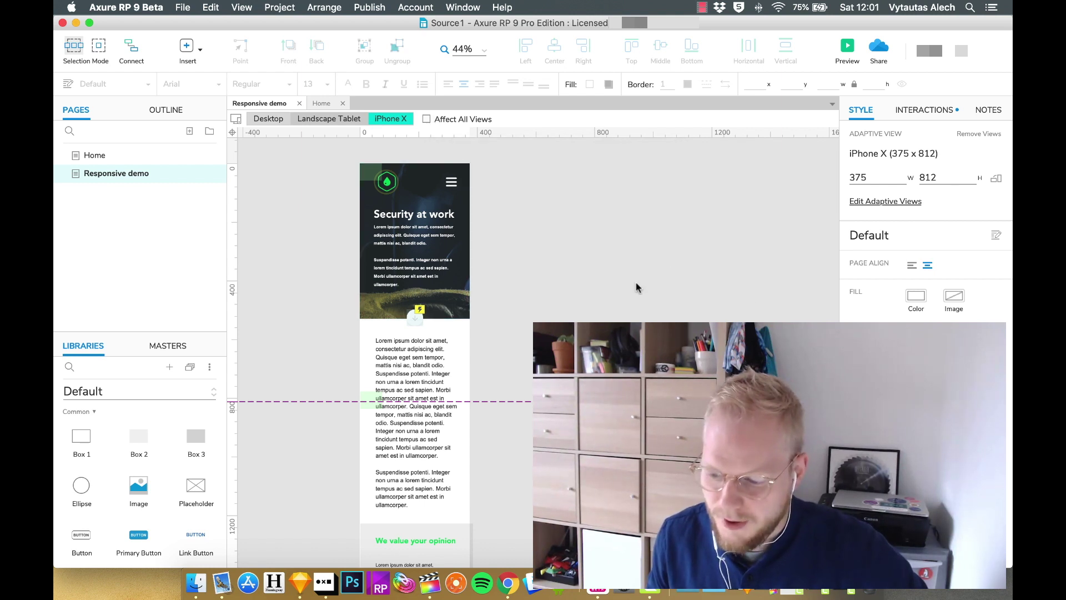
left_click(268, 121)
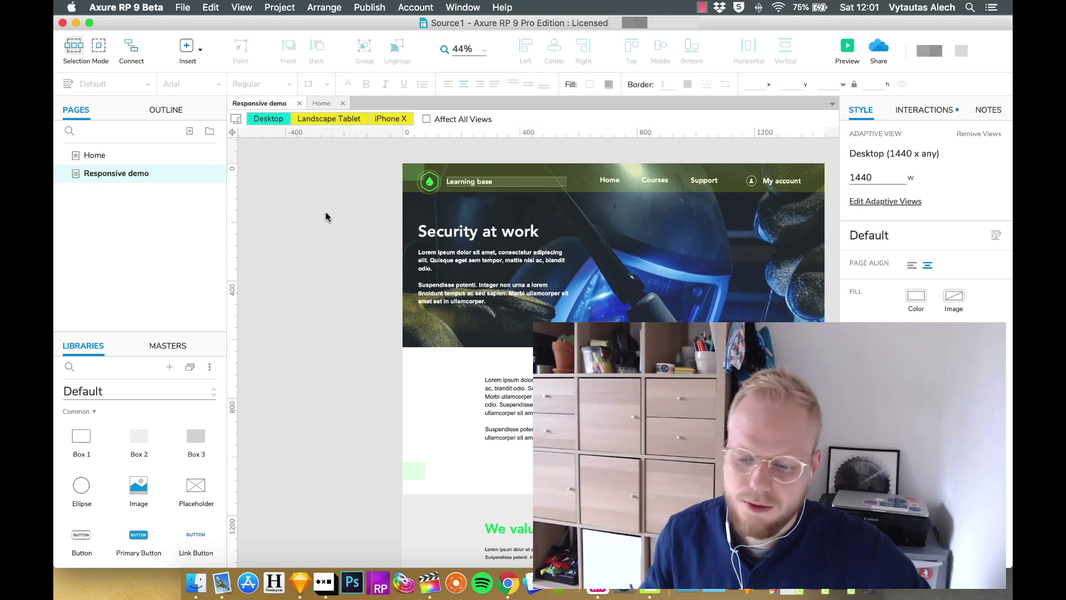